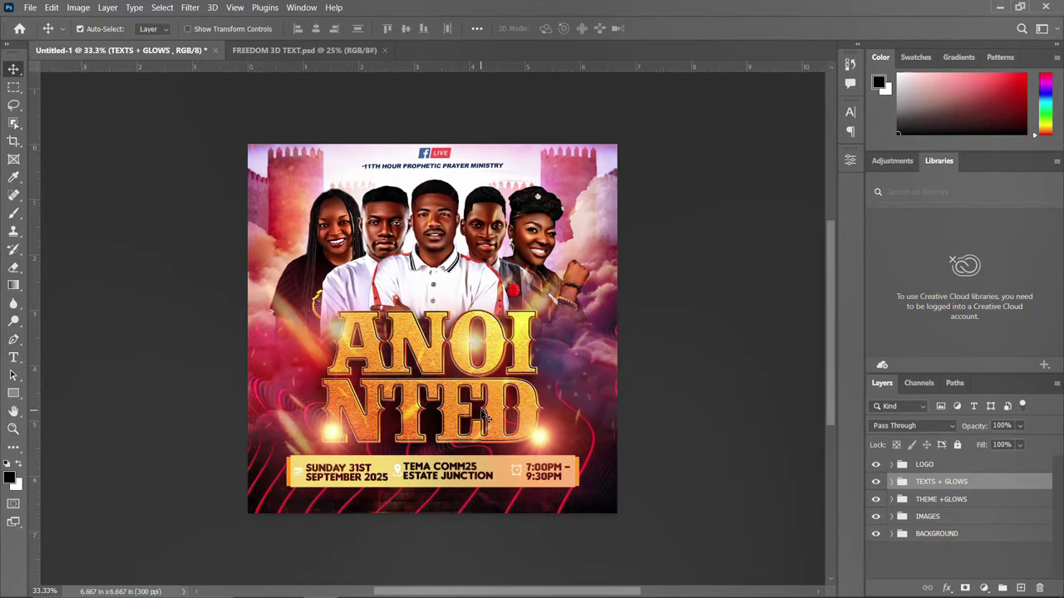
Step: Make the LOGO group the active layer in the open document
scroll(485, 418, "up", 1)
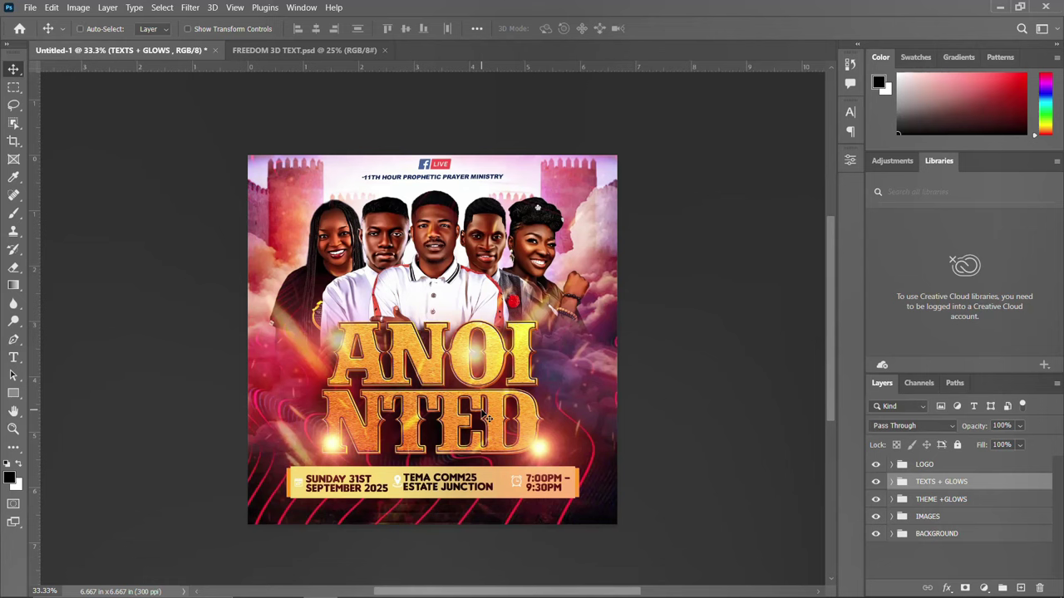
scroll(488, 418, "up", 1)
scroll(487, 418, "down", 1)
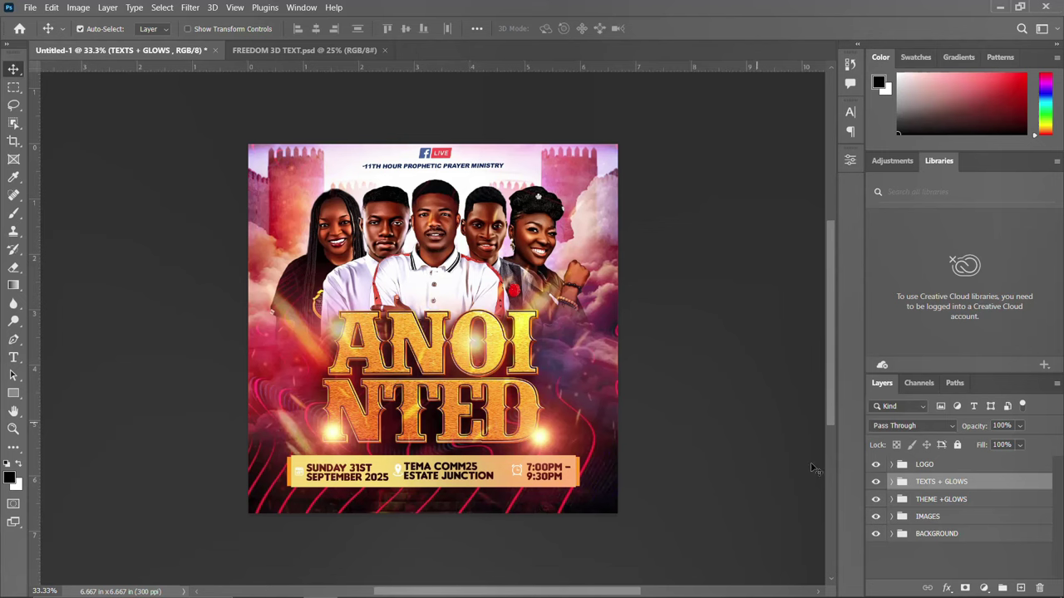
left_click(932, 466)
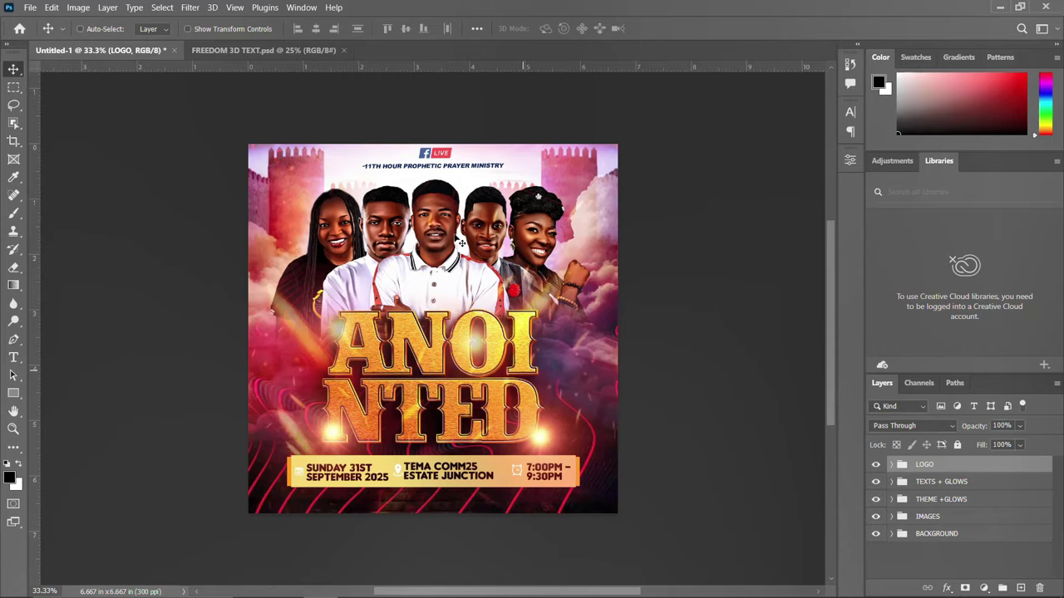
Step: Create a new 2000 px preset document named ANOINTED CHURCH FLYER
key("ctrl+n")
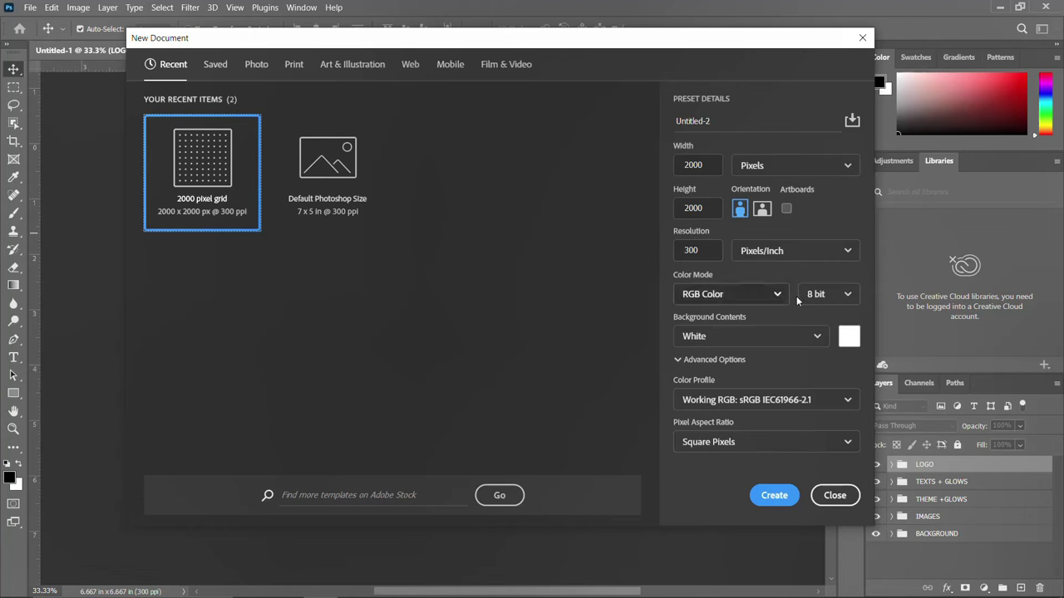
left_click_drag(740, 121, 688, 121)
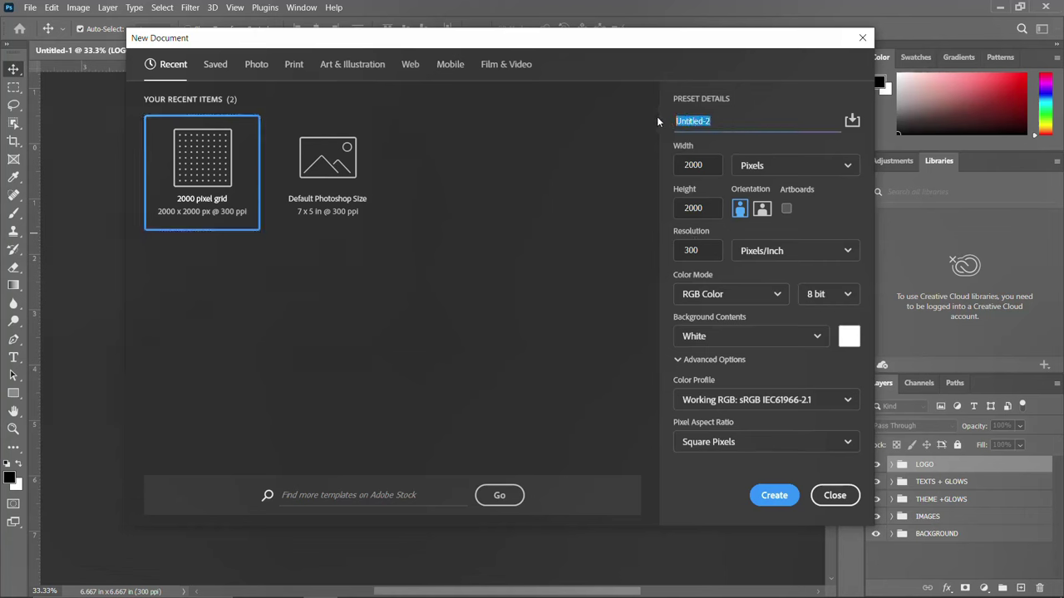
type("A")
type("NO")
type("IT")
type("ED")
key("BackSpace")
key("BackSpace")
key("BackSpace")
key("BackSpace")
key("BackSpace")
type("INTED CHURCH FLYER")
key("Return")
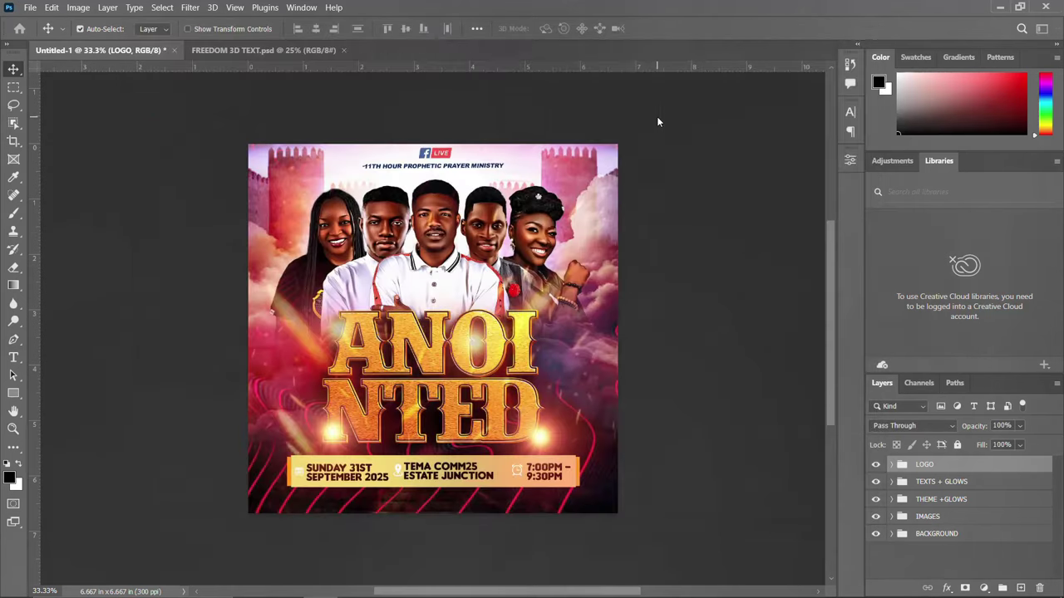
Step: Unlock the Background layer and place the red stairway image from Downloads
left_click(1037, 470)
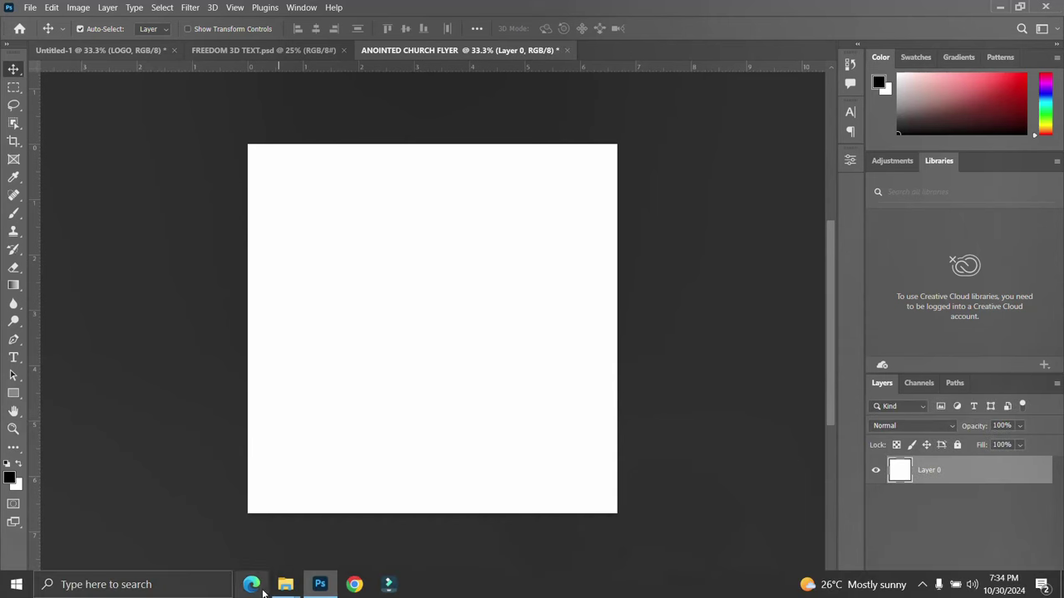
mouse_move(285, 584)
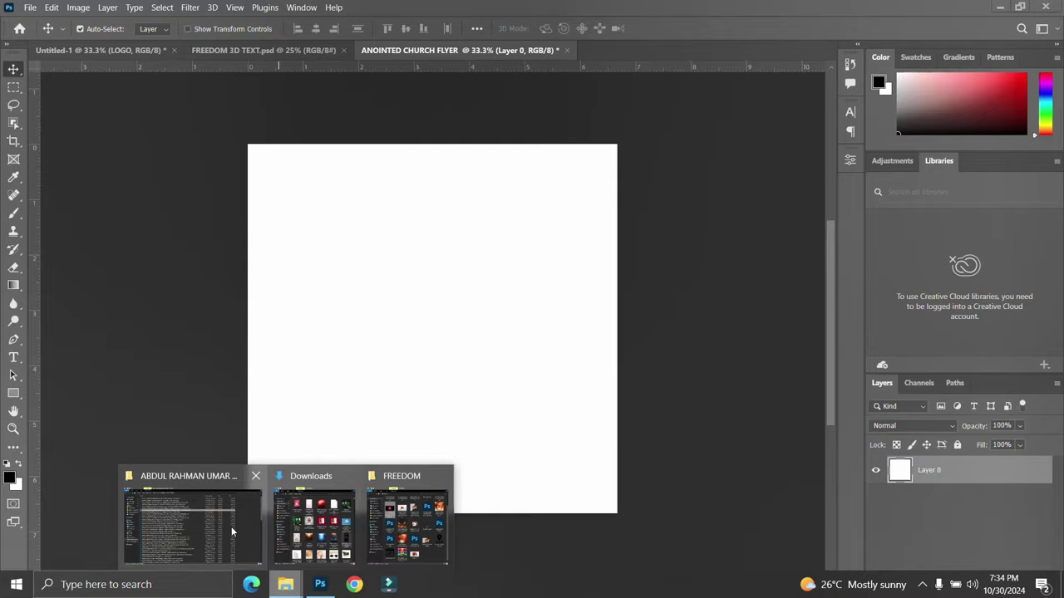
left_click(314, 524)
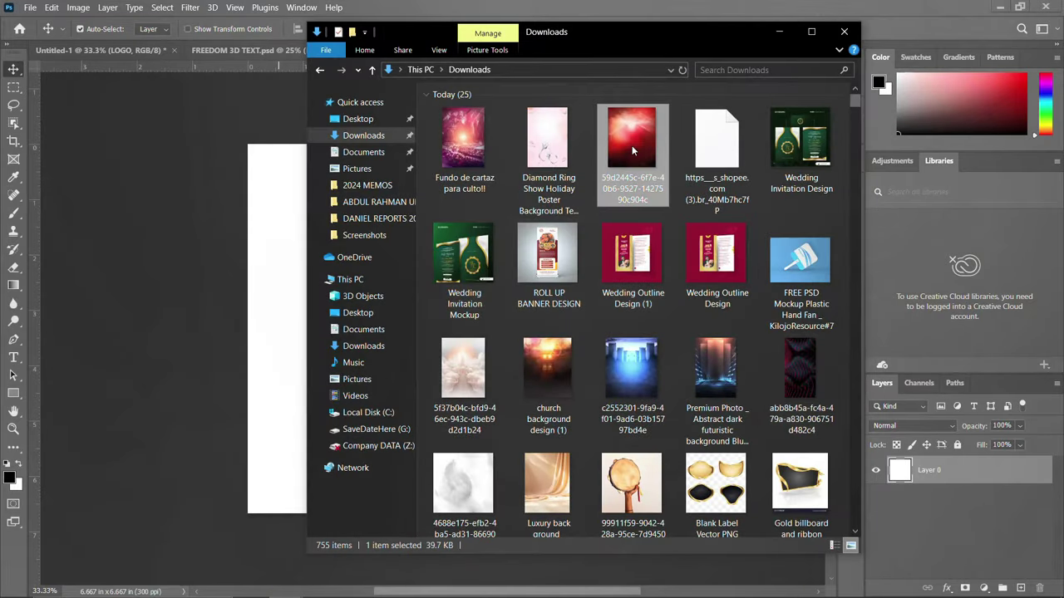
left_click_drag(632, 146, 272, 354)
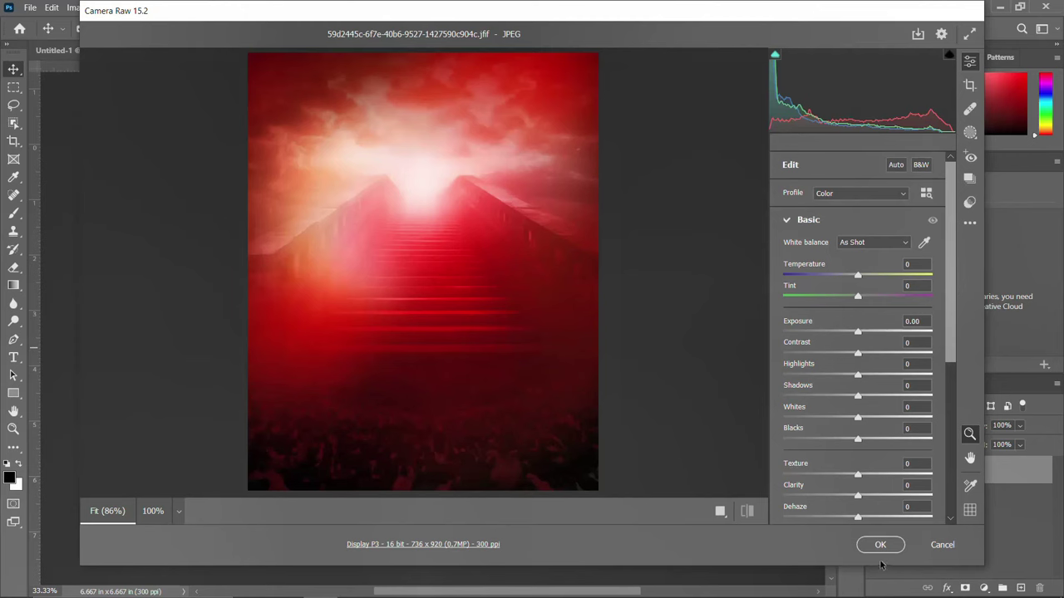
left_click(881, 545)
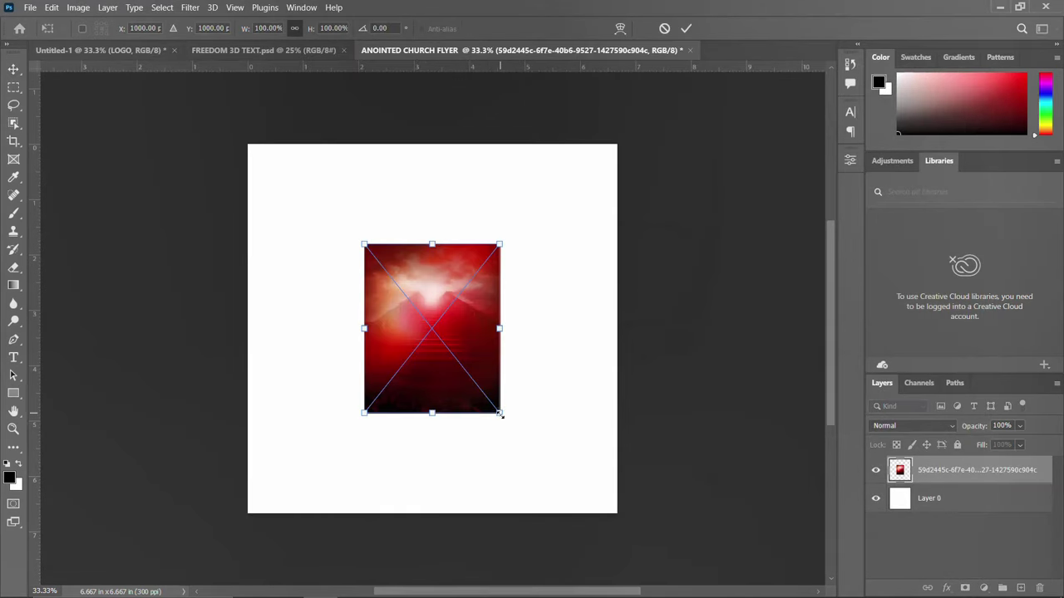
Step: Scale the red image slightly past all canvas edges and commit it
left_click_drag(499, 414, 593, 499)
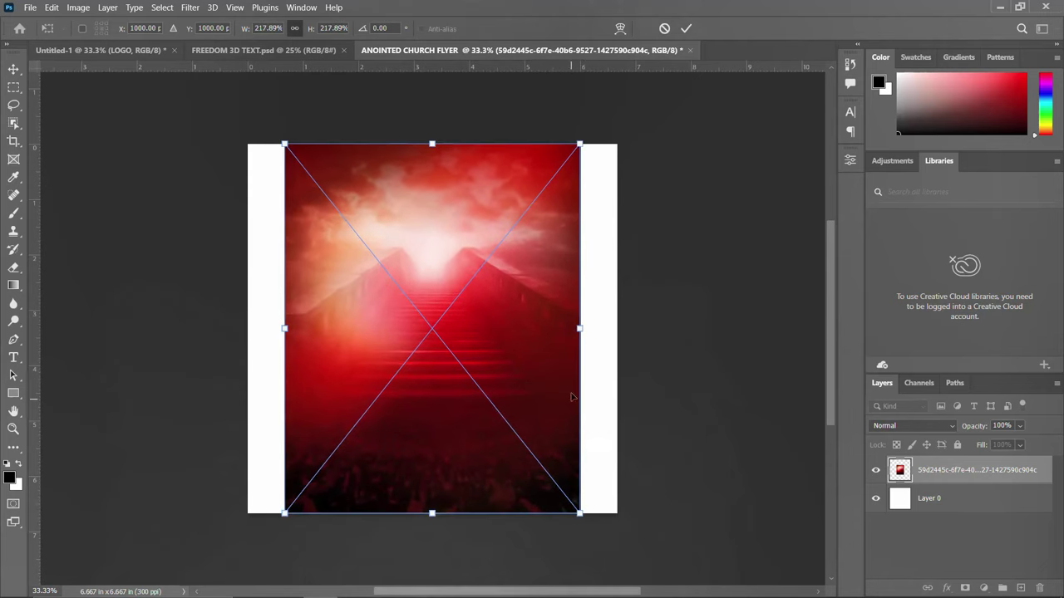
left_click_drag(579, 328, 616, 328)
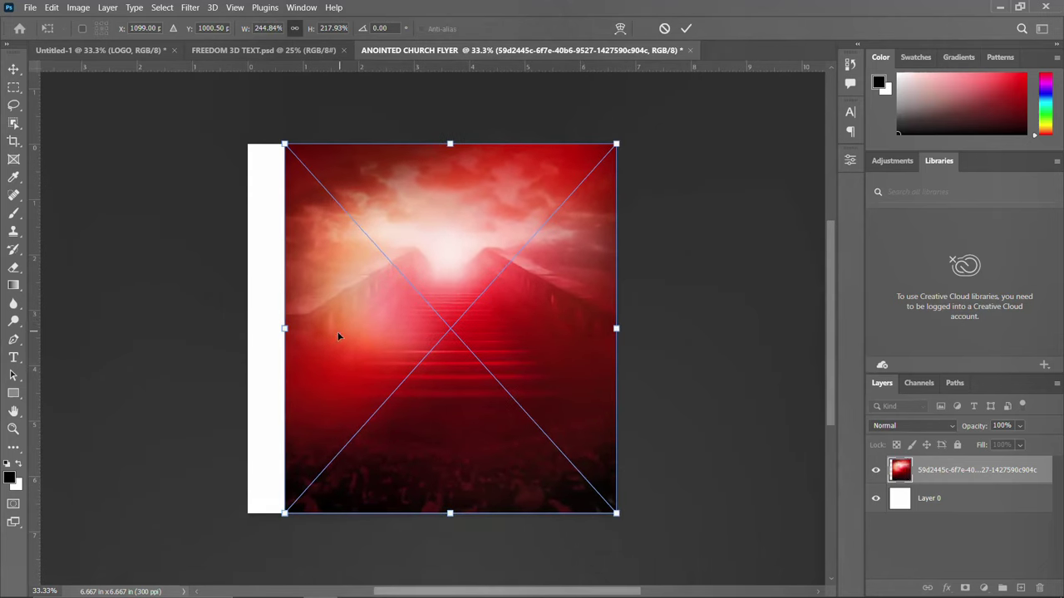
left_click_drag(283, 327, 247, 328)
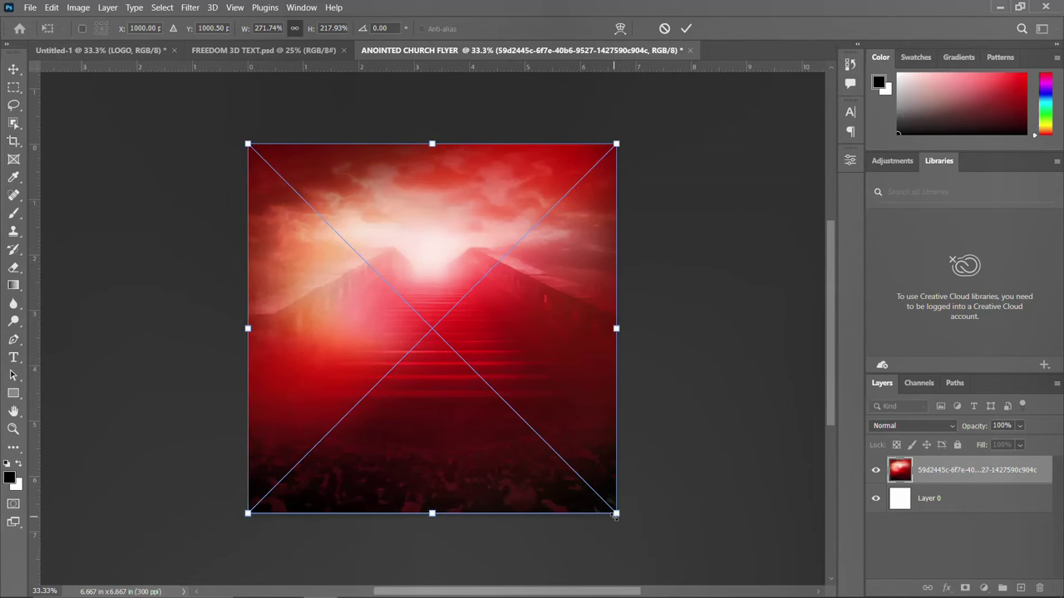
left_click_drag(615, 515, 620, 516)
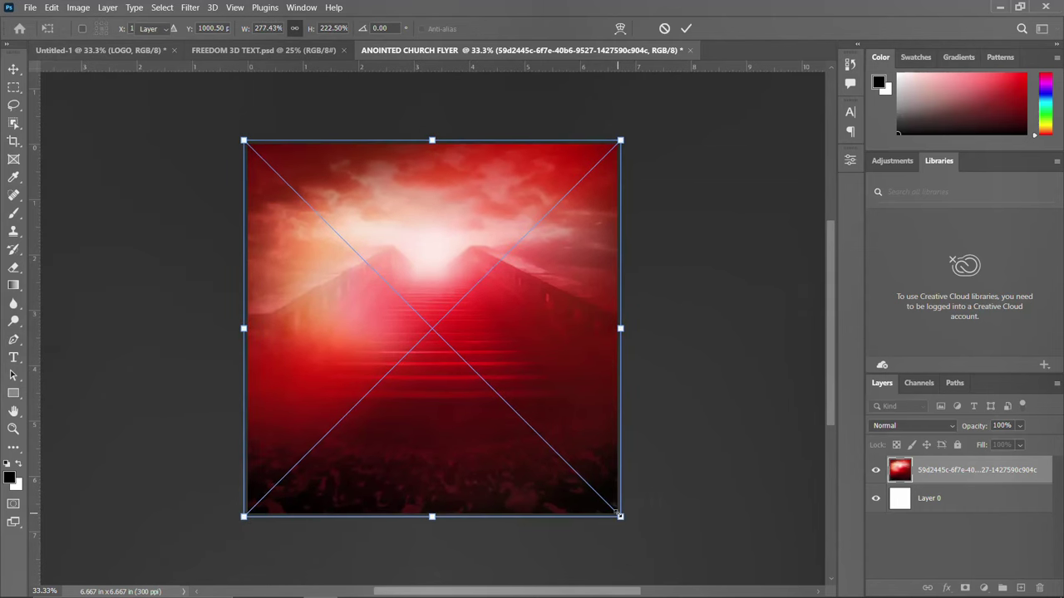
key("Return")
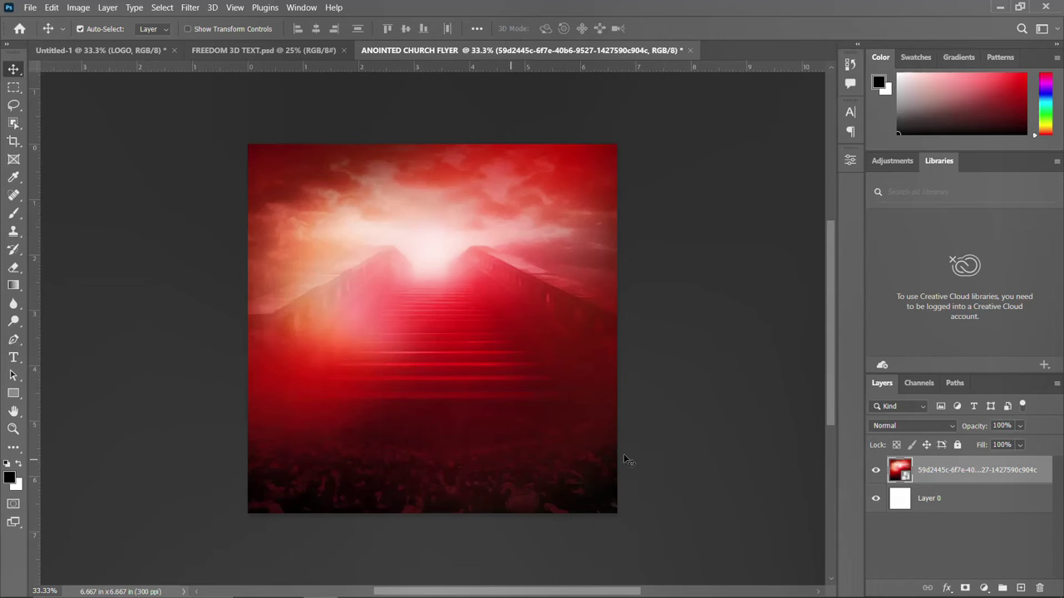
Step: Place the cloud stairway image, enlarge it to cover the canvas and move it up
mouse_move(285, 580)
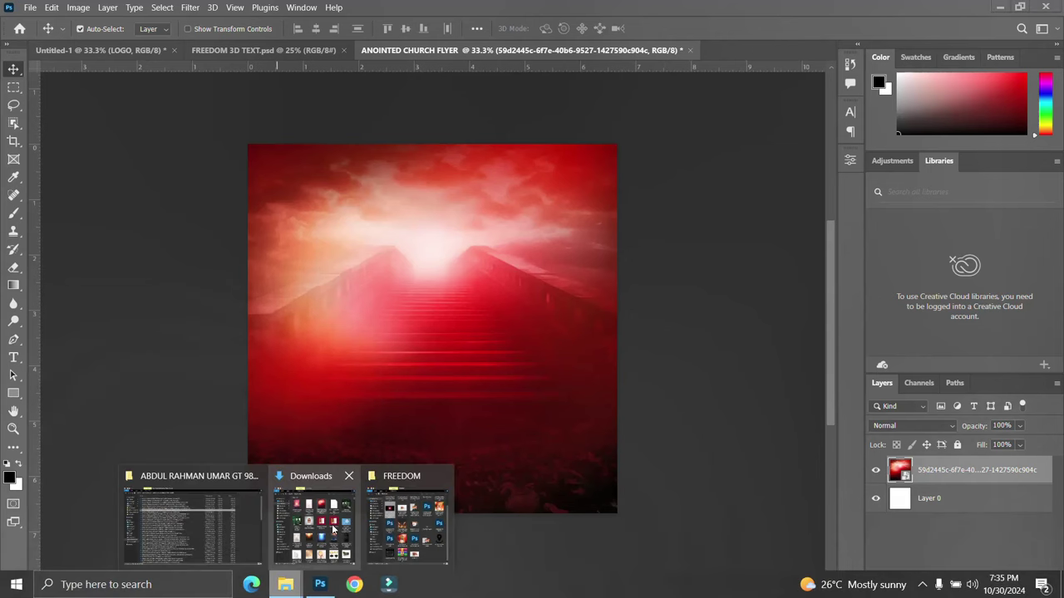
left_click(333, 529)
left_click(481, 378)
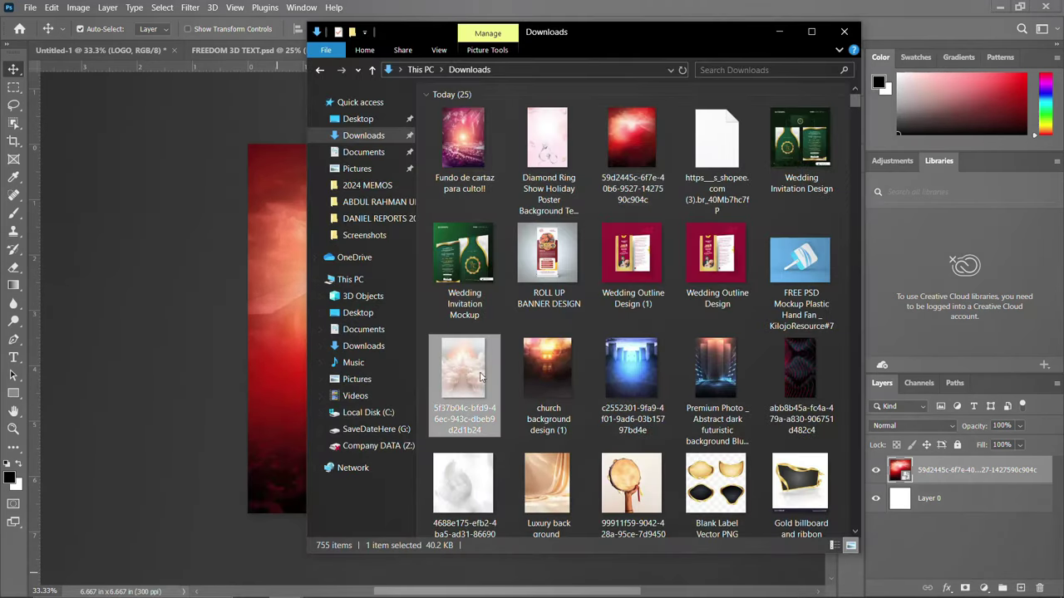
left_click_drag(468, 383, 351, 384)
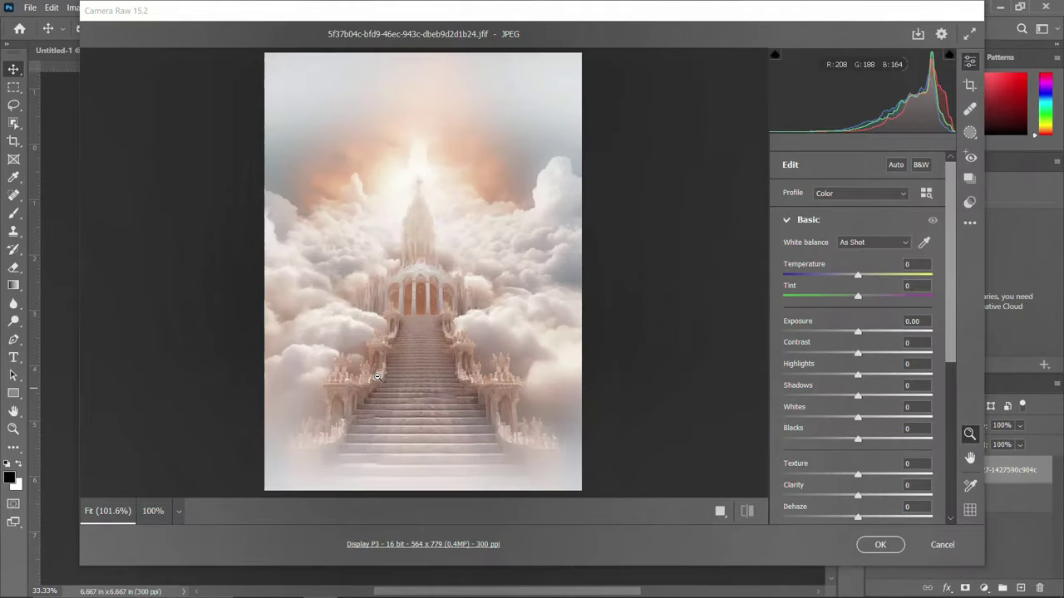
key("Escape")
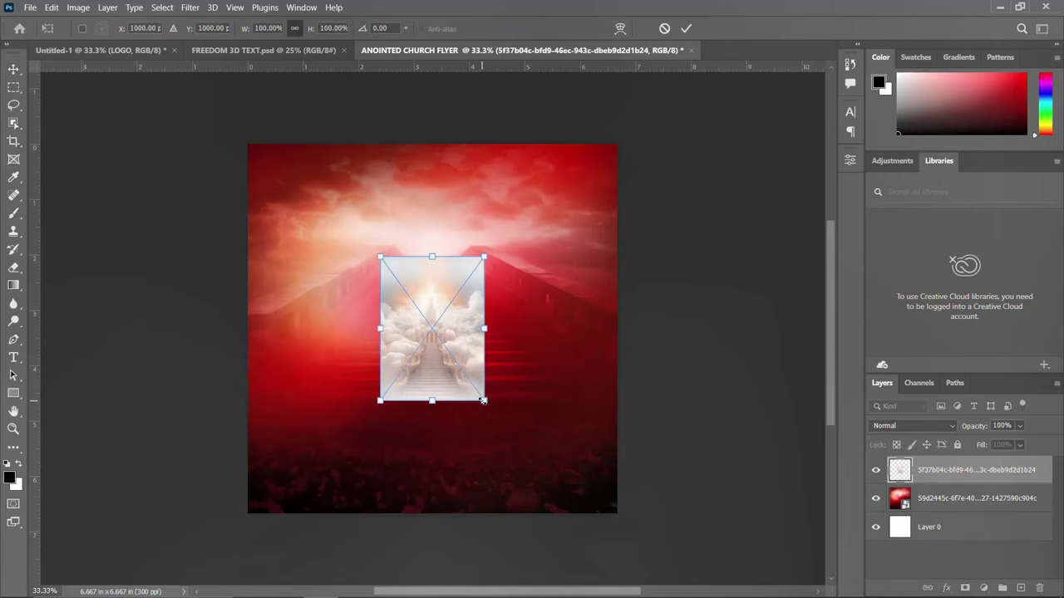
left_click_drag(483, 400, 624, 512)
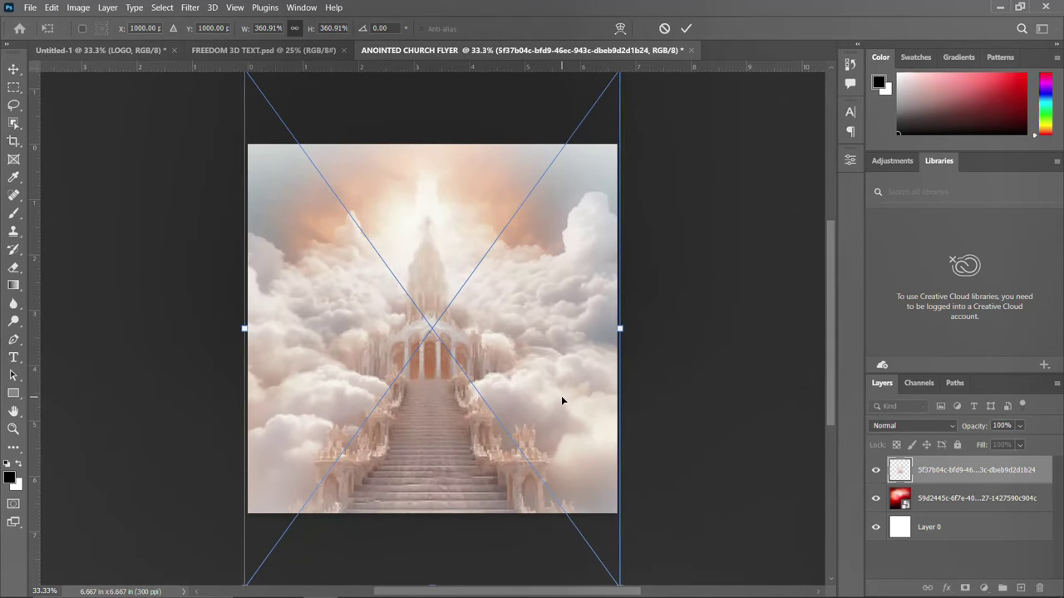
left_click_drag(561, 401, 562, 378)
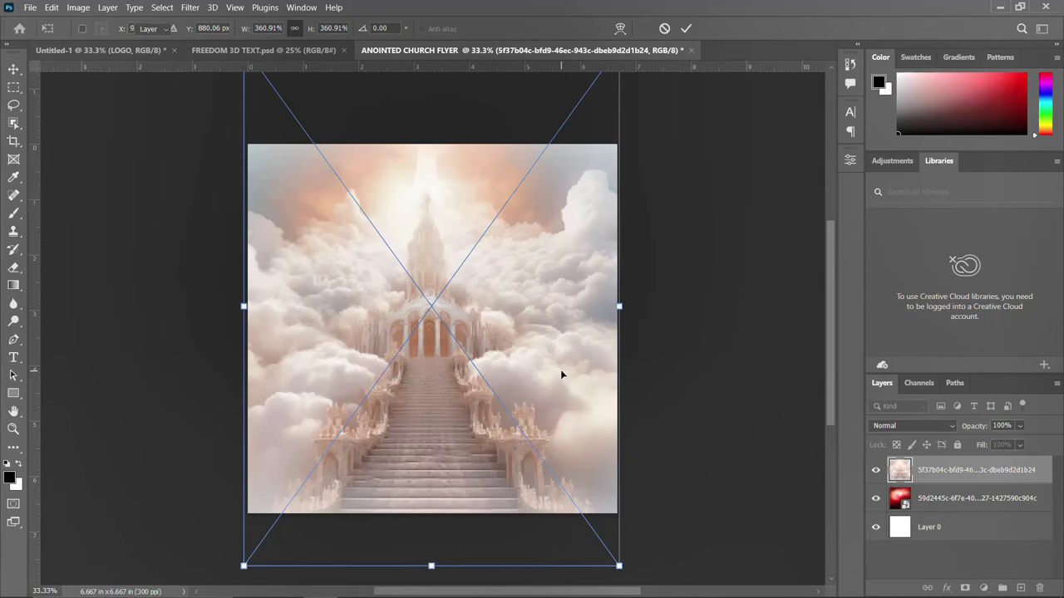
key("Return")
Step: Set the cloud layer to Hard Light and add a layer mask
left_click(914, 425)
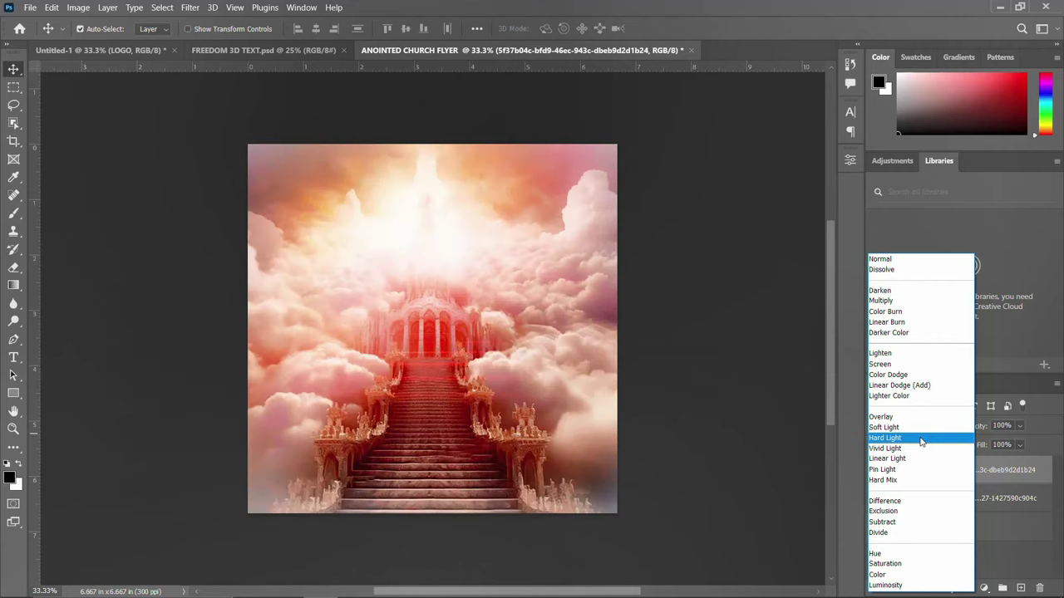
left_click(921, 439)
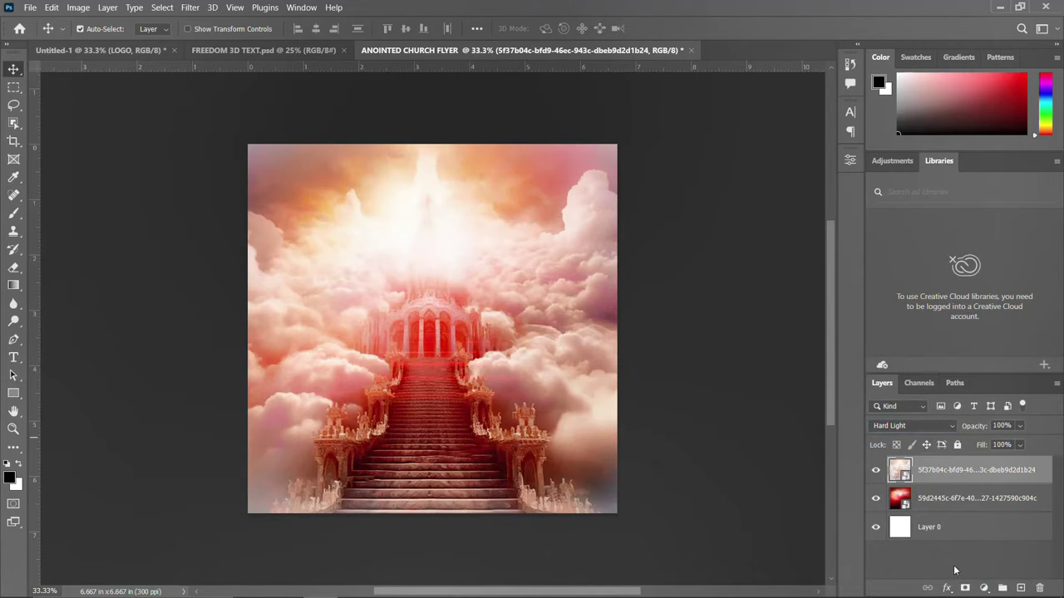
left_click(965, 588)
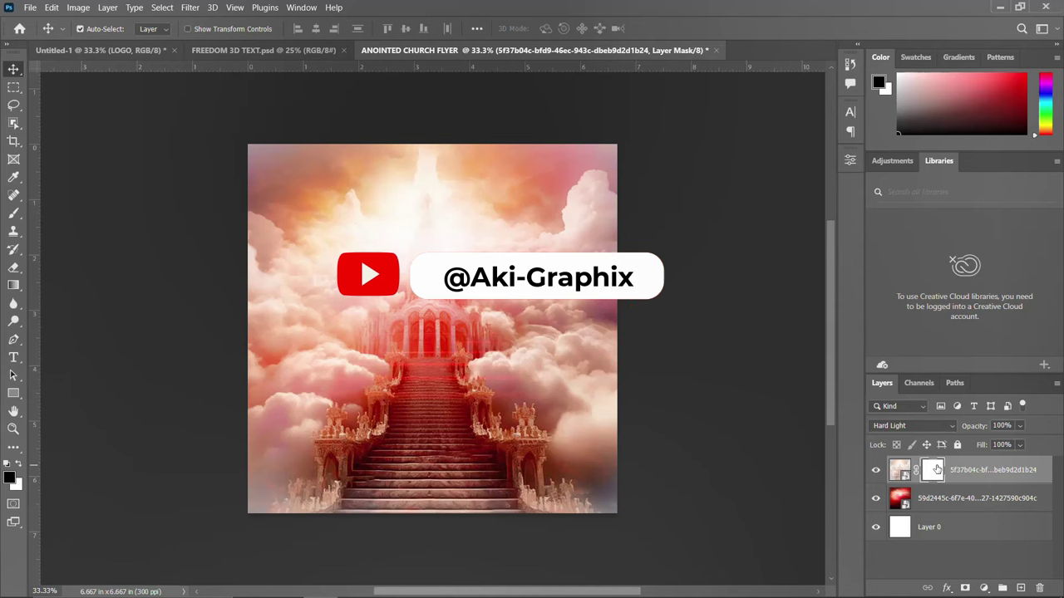
Step: Paint the cloud mask with a soft round brush to reveal the red stairs below
key("b")
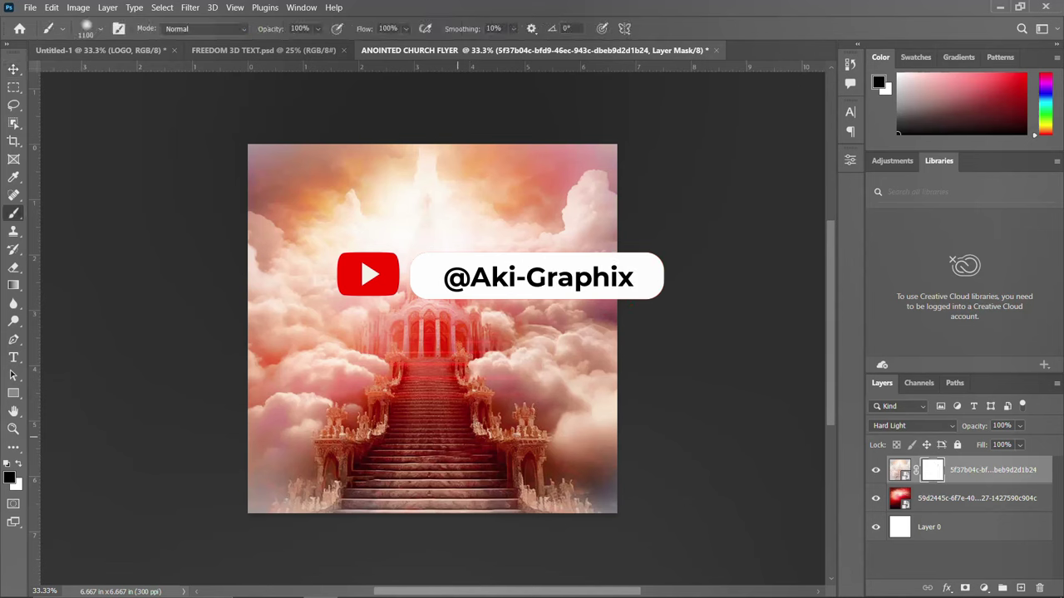
left_click(101, 30)
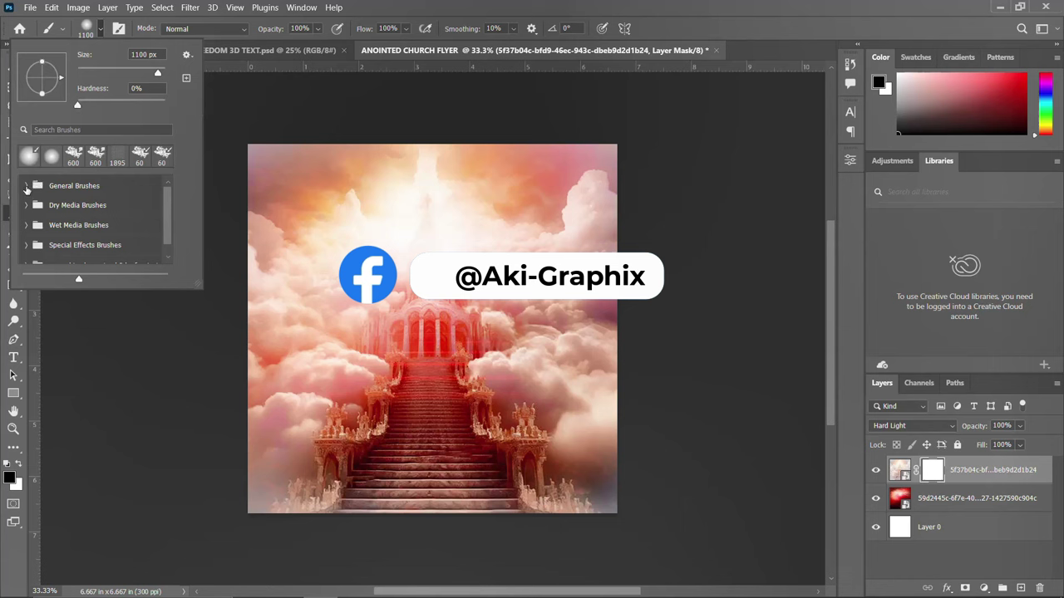
left_click(25, 186)
left_click(72, 206)
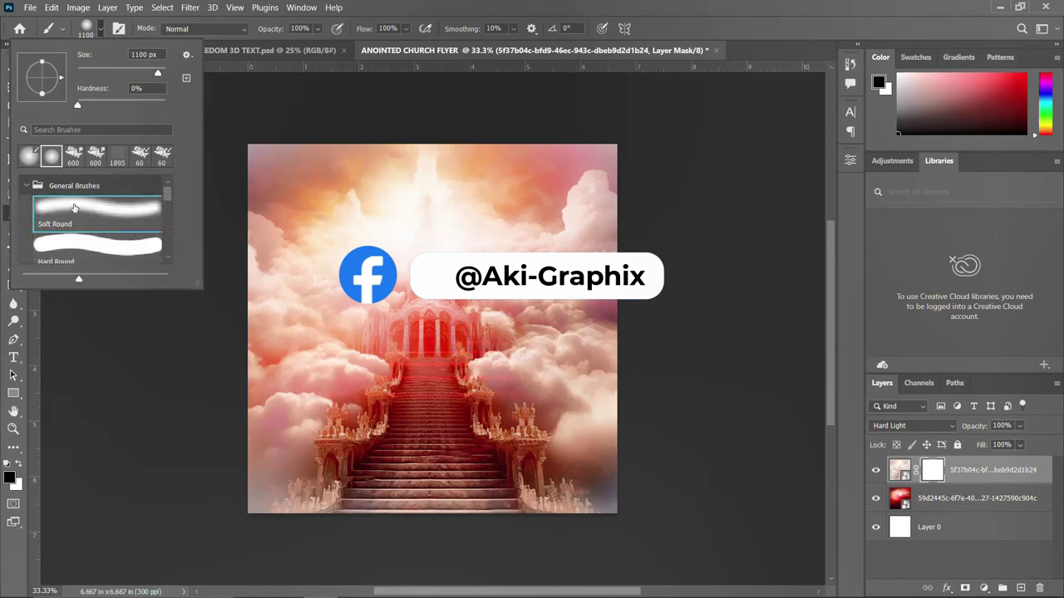
left_click(80, 31)
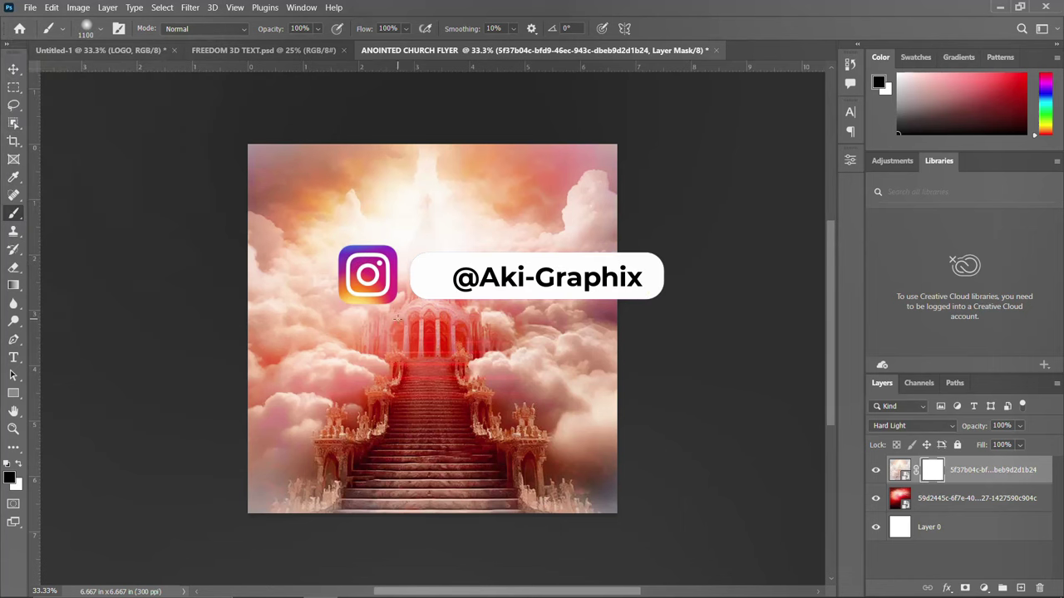
mouse_move(397, 318)
left_mouse_down()
mouse_move(335, 434)
mouse_move(399, 443)
mouse_move(433, 434)
mouse_move(437, 340)
mouse_move(379, 359)
mouse_move(298, 477)
mouse_move(571, 493)
mouse_move(514, 433)
mouse_move(517, 383)
mouse_move(428, 336)
mouse_move(415, 178)
mouse_move(442, 255)
mouse_move(431, 287)
mouse_move(423, 222)
mouse_move(403, 322)
mouse_move(350, 437)
mouse_move(290, 473)
mouse_move(274, 507)
mouse_move(554, 515)
left_mouse_up()
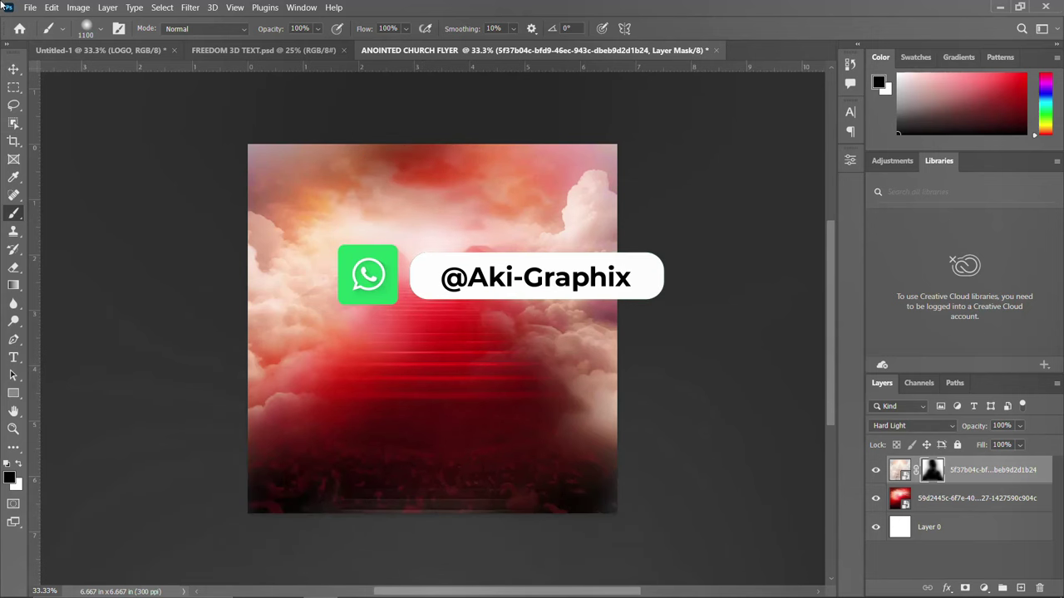
left_click(13, 69)
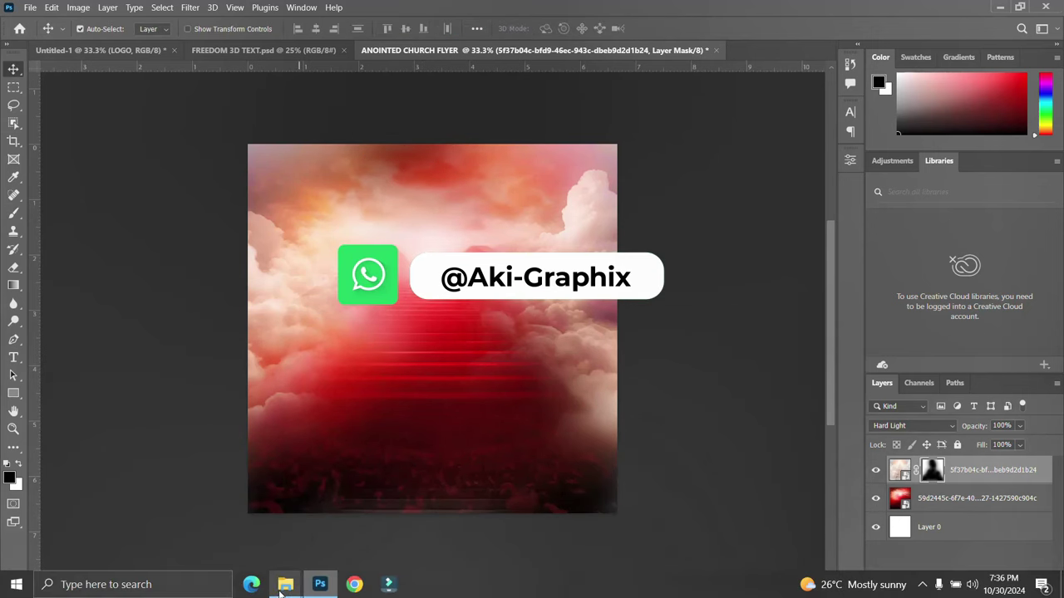
Step: Place the castle image, enlarge it to cover the canvas and shift it down slightly
mouse_move(286, 584)
left_click(279, 540)
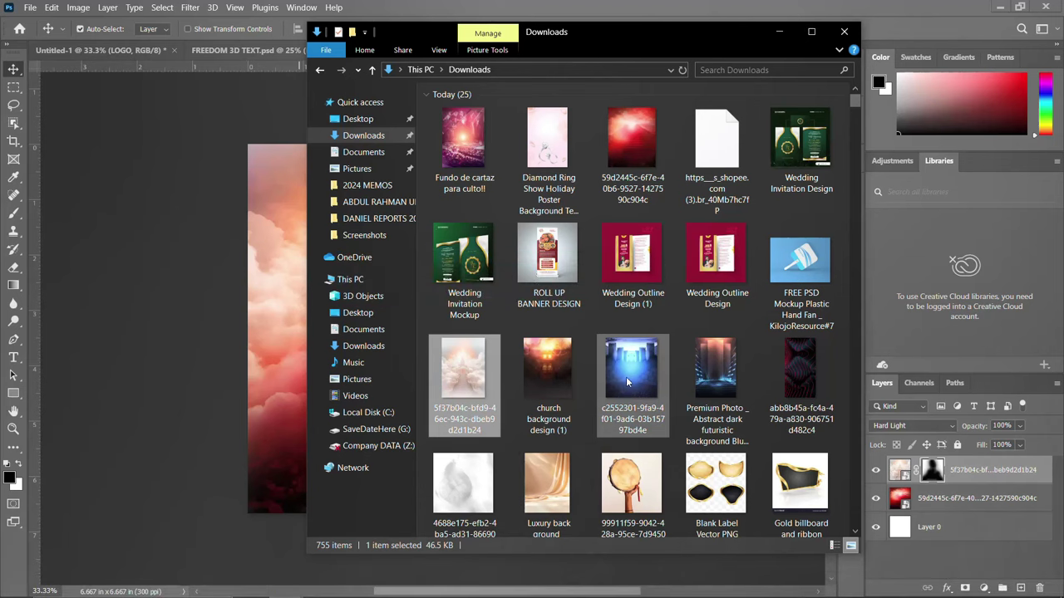
left_click(629, 374)
left_click_drag(629, 374, 273, 370)
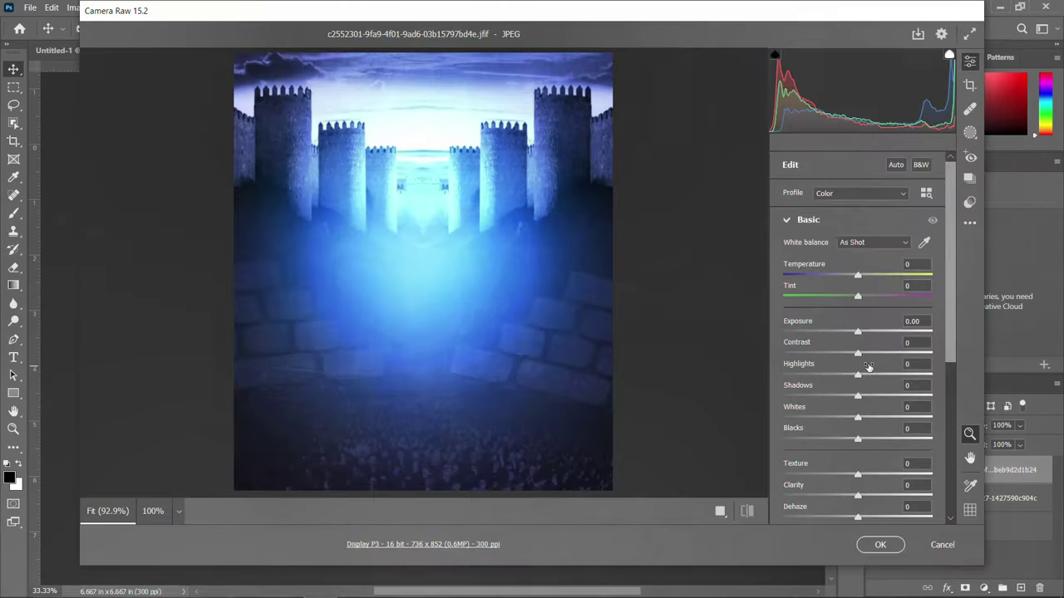
left_click(880, 545)
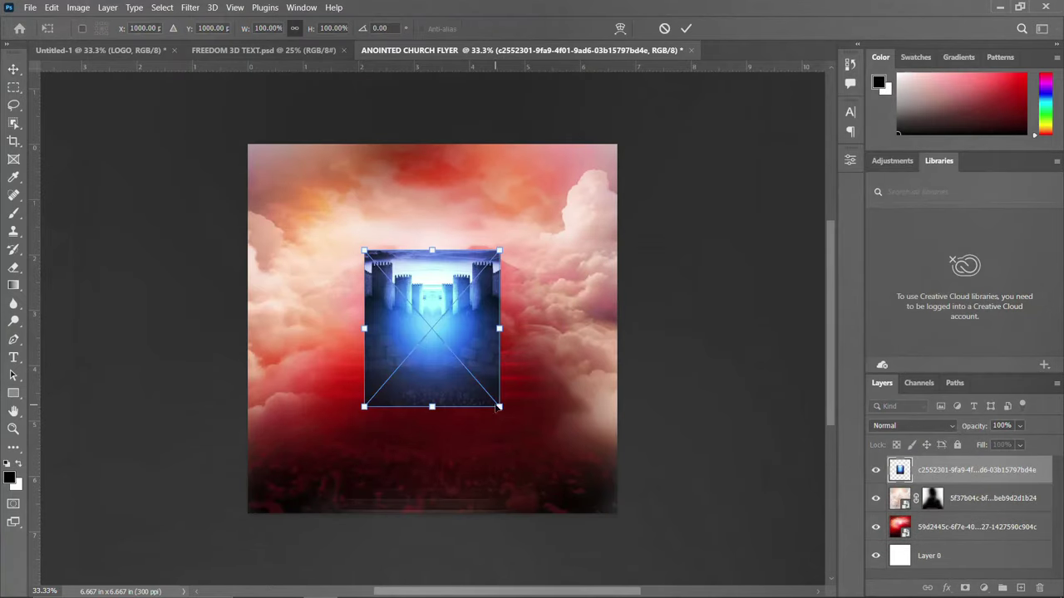
left_click_drag(499, 411, 593, 514)
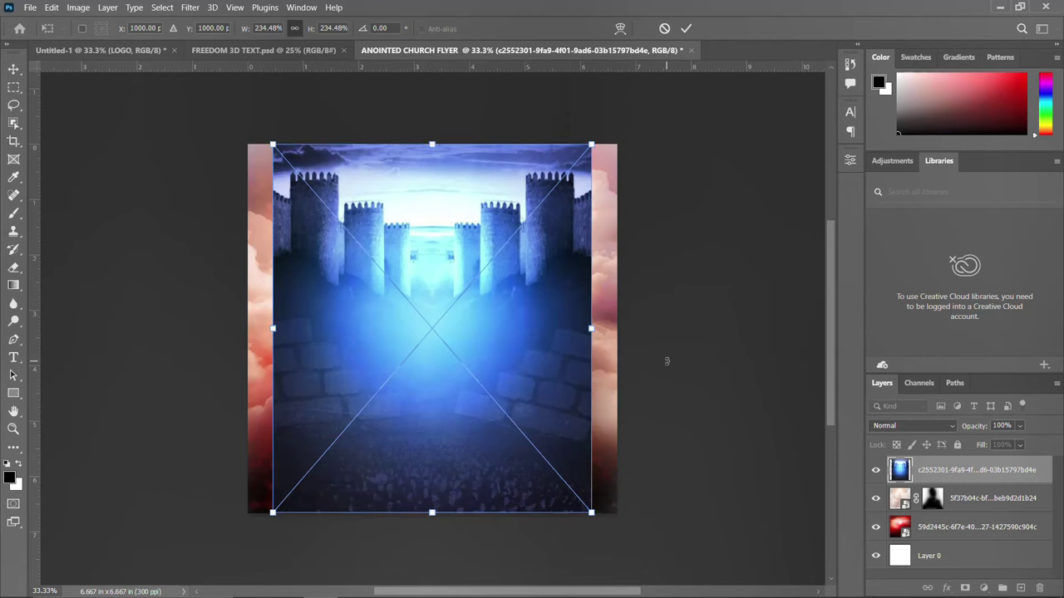
left_click_drag(610, 527, 631, 541)
key("Return")
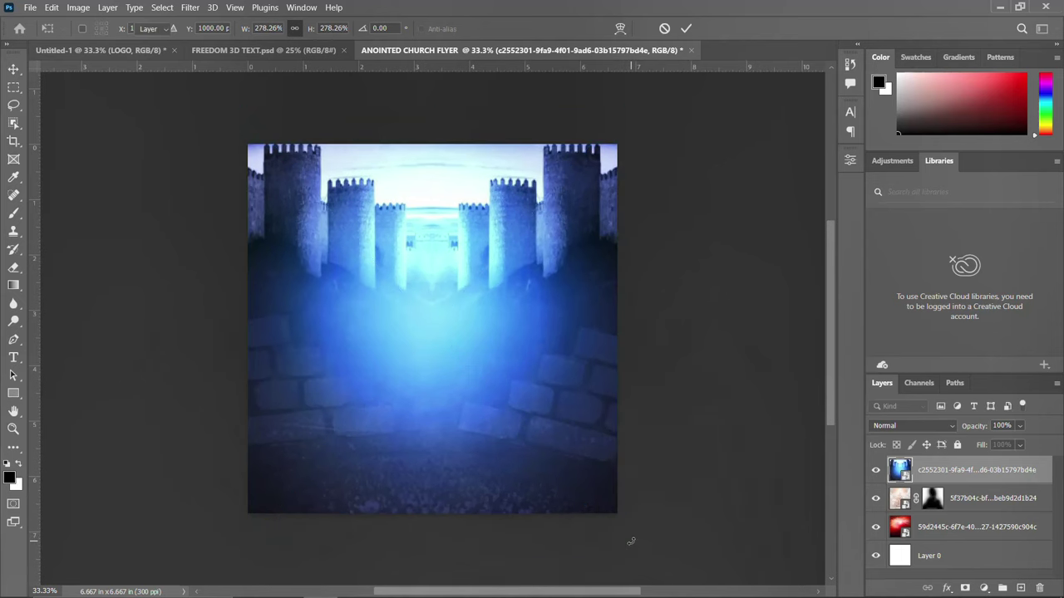
mouse_move(483, 375)
left_mouse_down()
mouse_move(482, 386)
mouse_move(480, 377)
left_mouse_up()
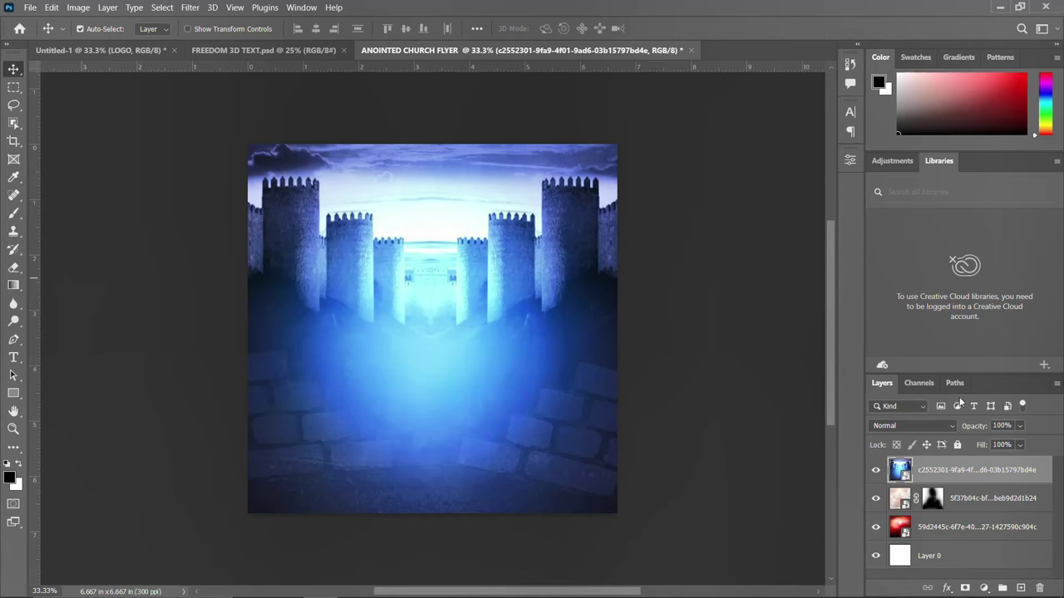
Step: Set the castle layer's blend mode to Overlay
left_click(920, 425)
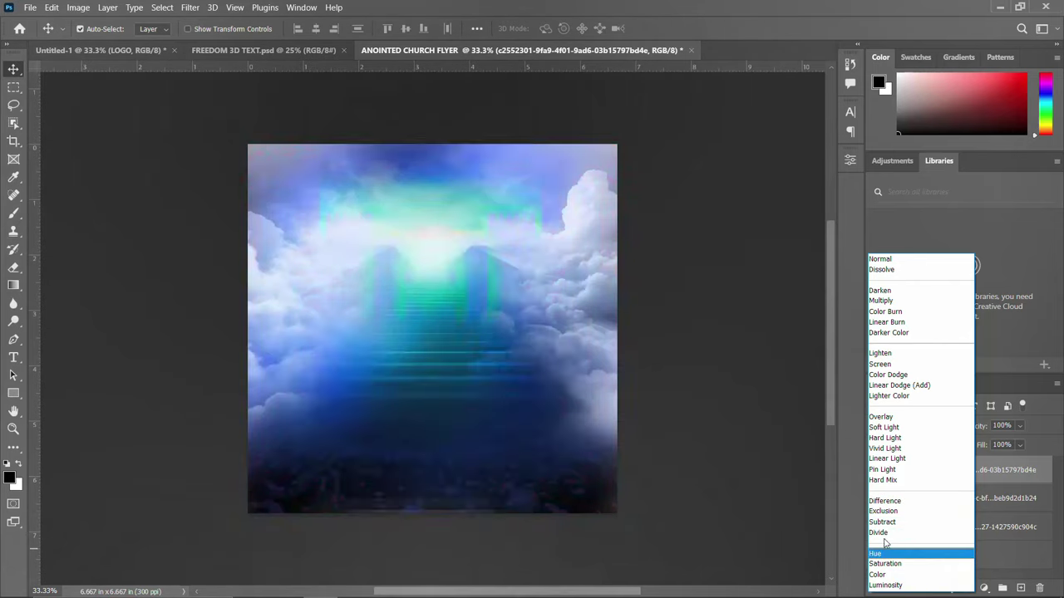
left_click(1035, 497)
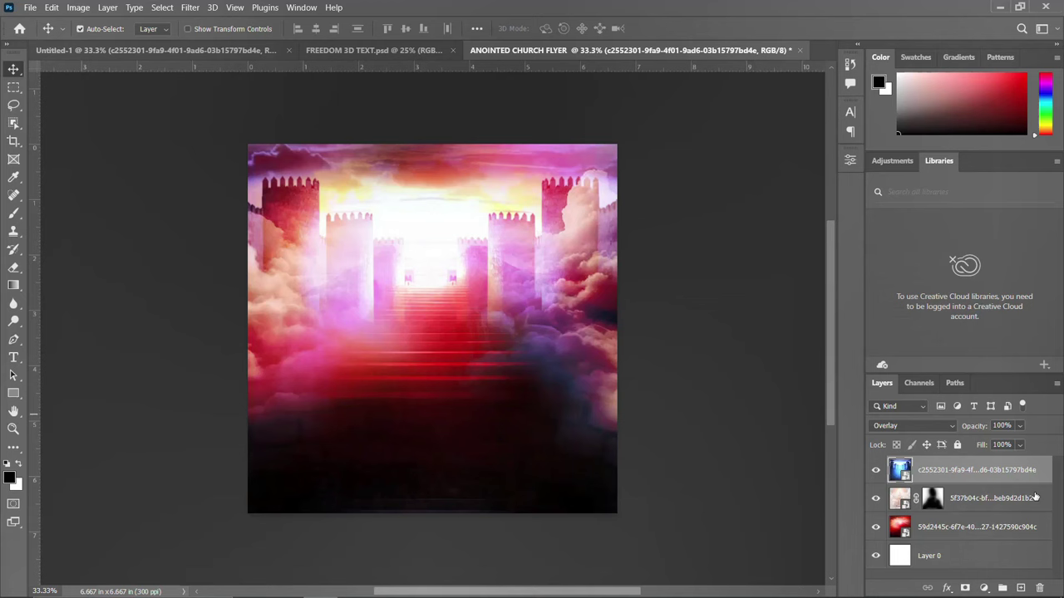
left_click(914, 426)
left_click(904, 416)
Step: Place the clock image from Downloads and scale it to fill the canvas
mouse_move(288, 579)
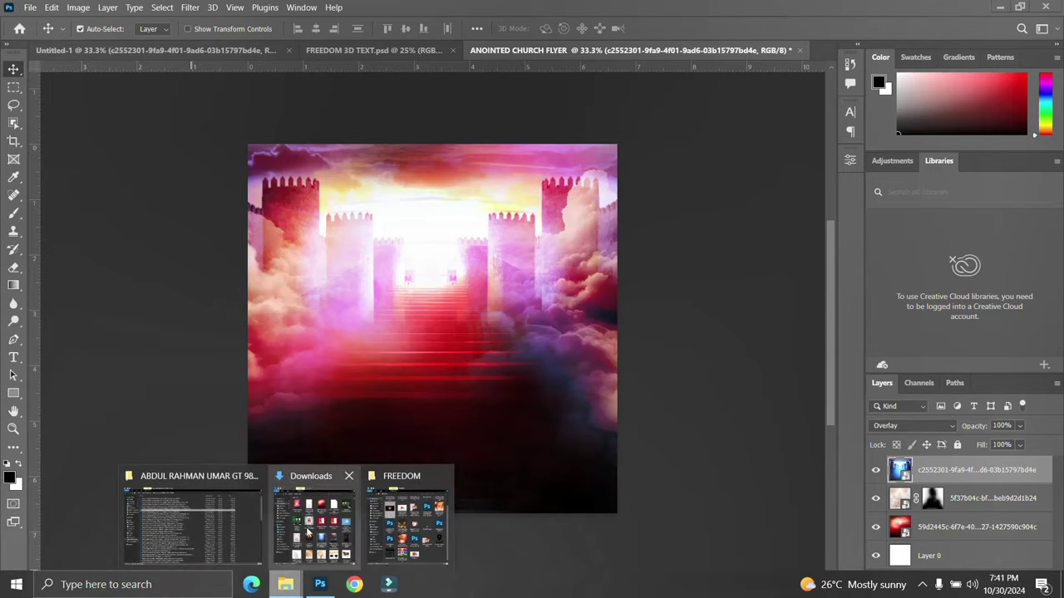
left_click(311, 520)
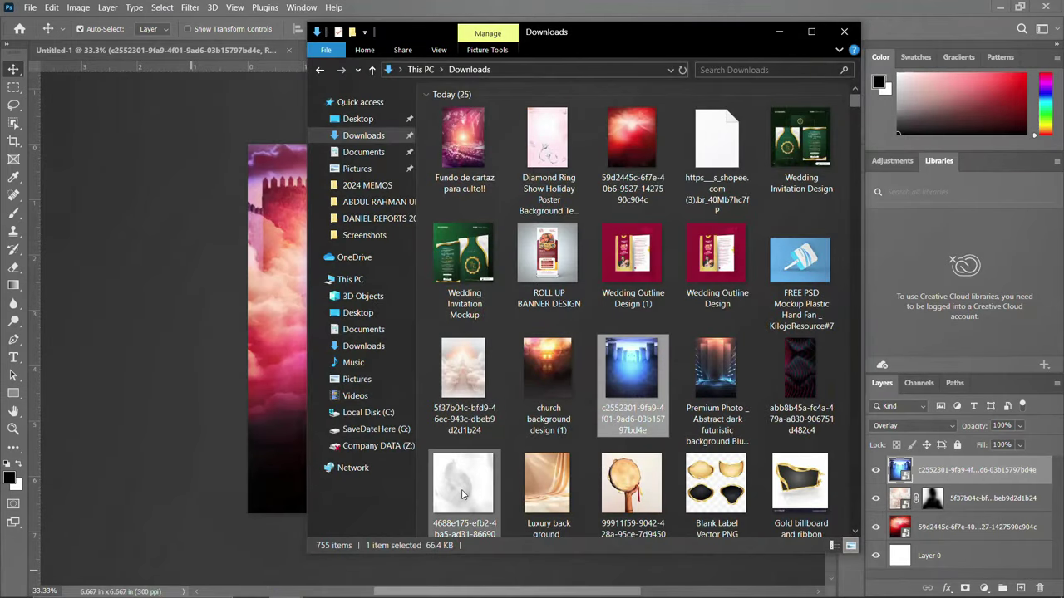
scroll(463, 495, "down", 1)
left_click_drag(468, 492, 260, 316)
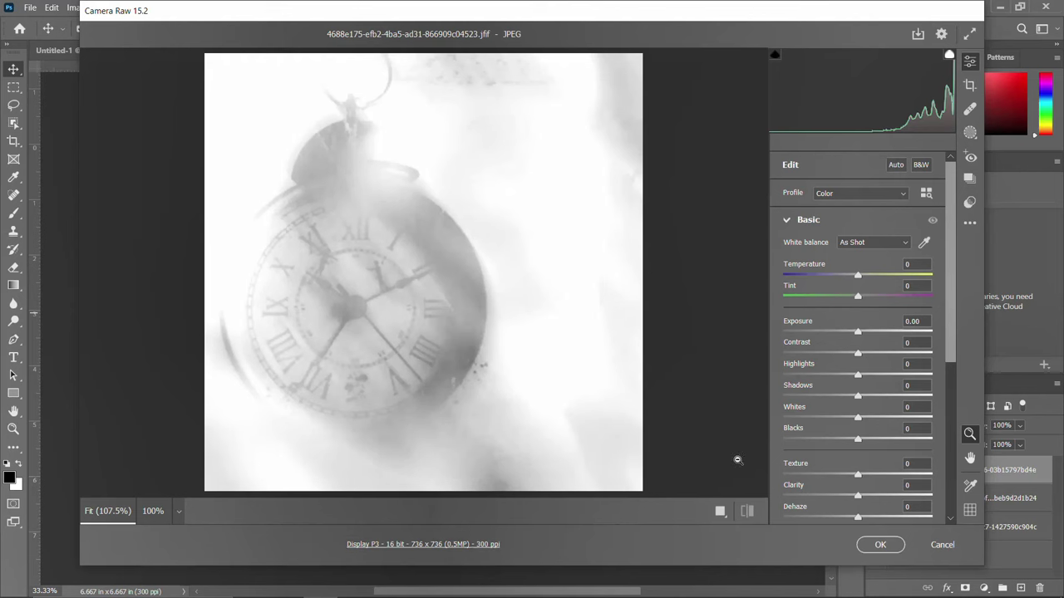
left_click(879, 545)
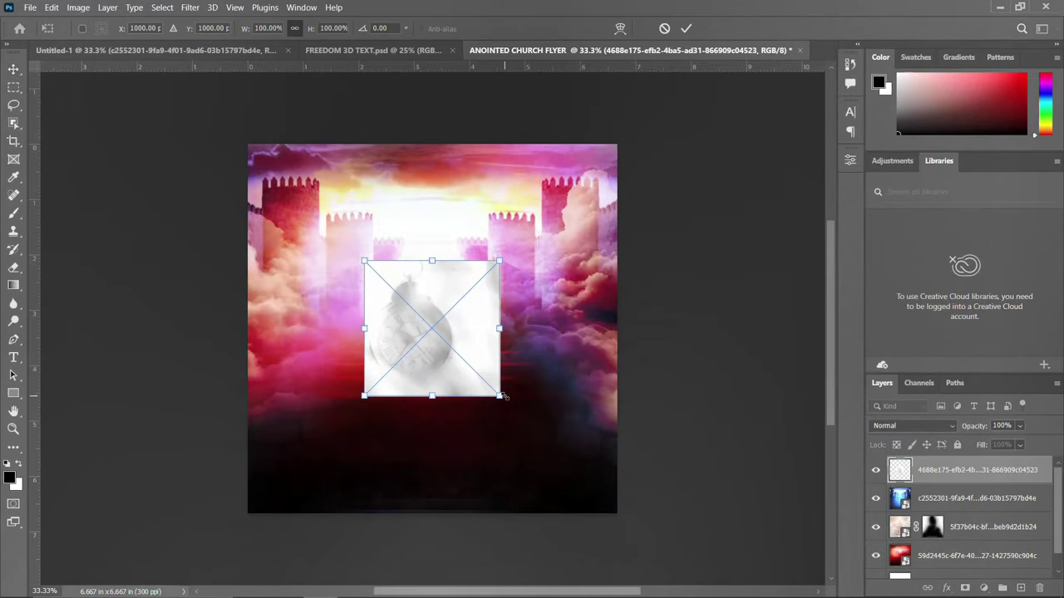
left_click_drag(501, 396, 634, 507)
key("Return")
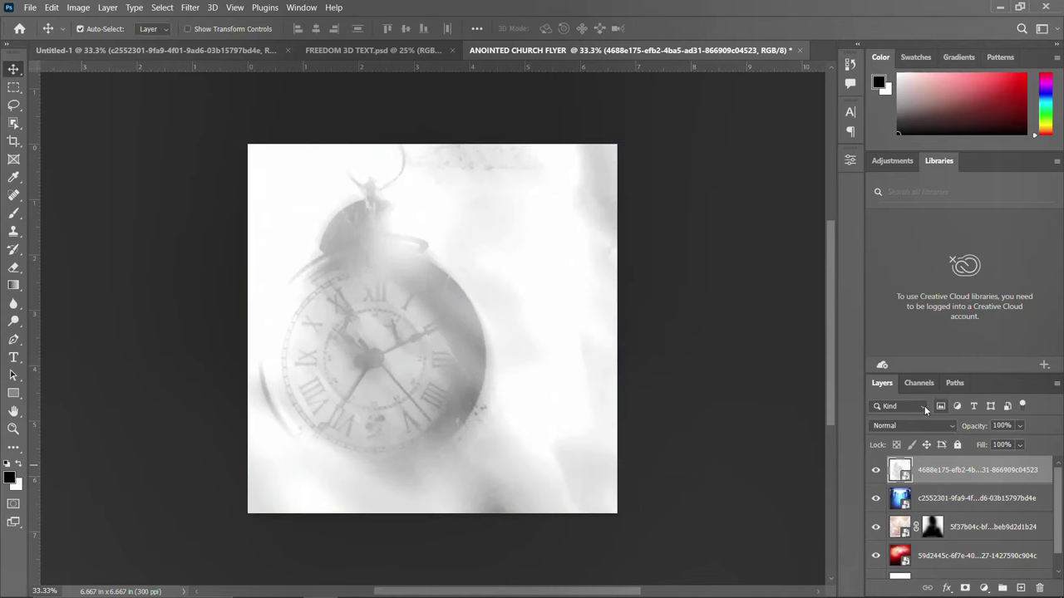
Step: Set the clock layer's blend mode to Soft Light
left_click(917, 424)
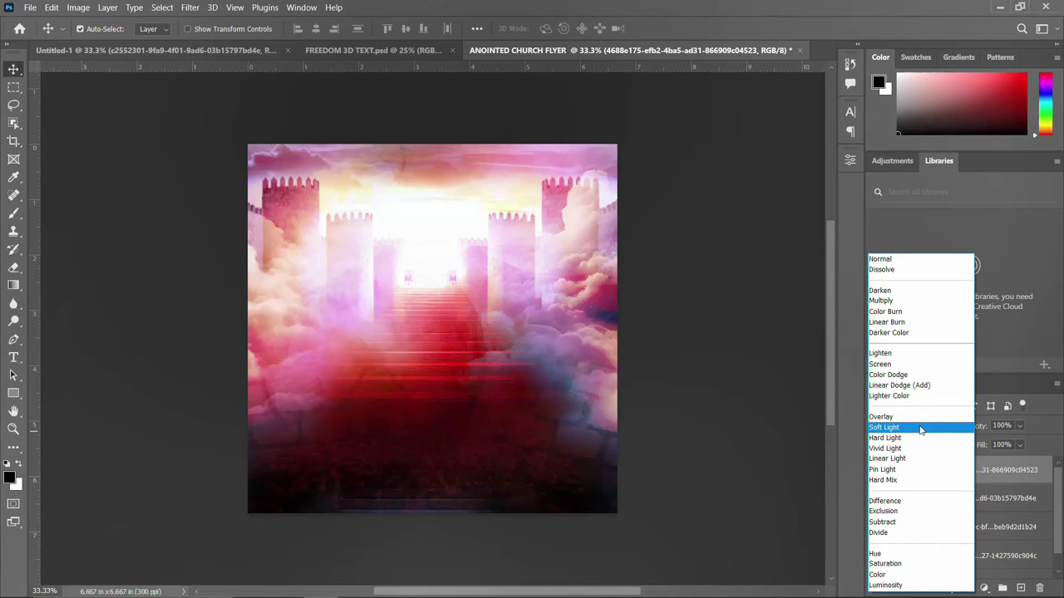
left_click(921, 428)
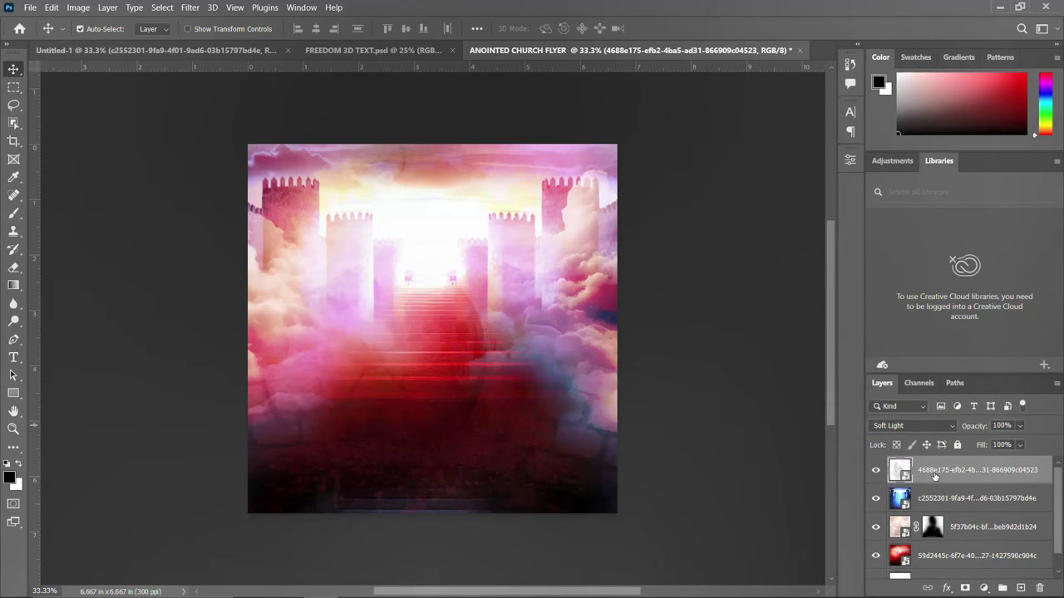
scroll(948, 478, "down", 1)
Step: Group all layers down to Layer 0 and name the group BACKGROUND
left_click(945, 567, "shift")
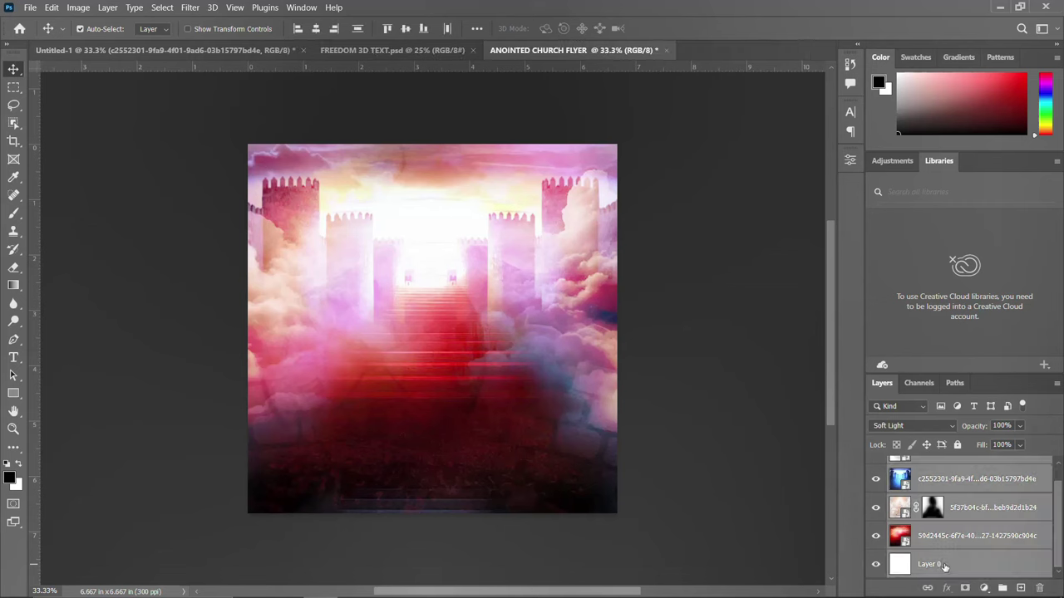
key("ctrl+g")
double_click(925, 465)
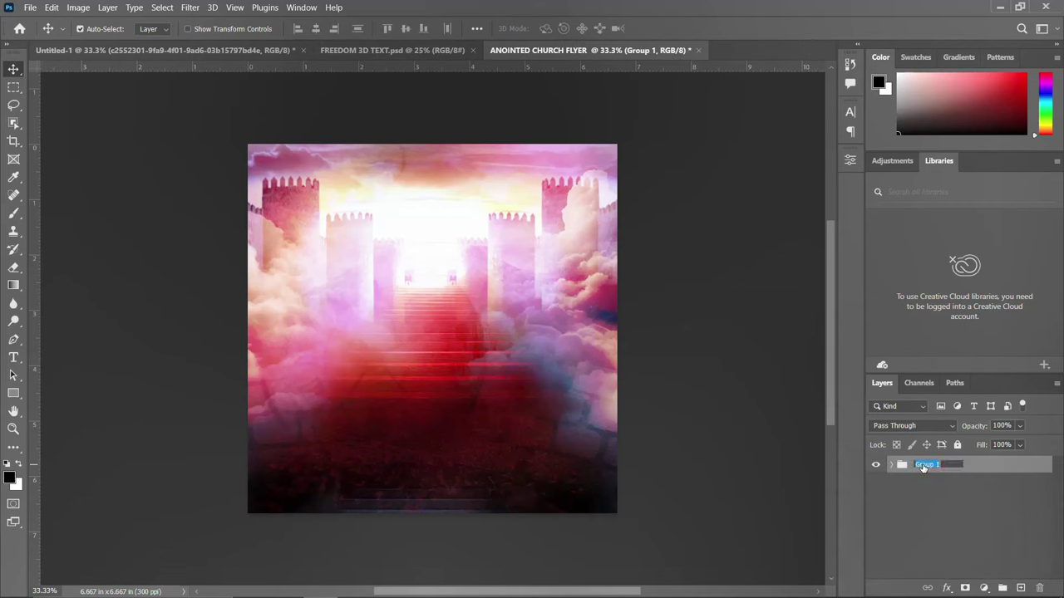
type("BACKGROUND")
key("Return")
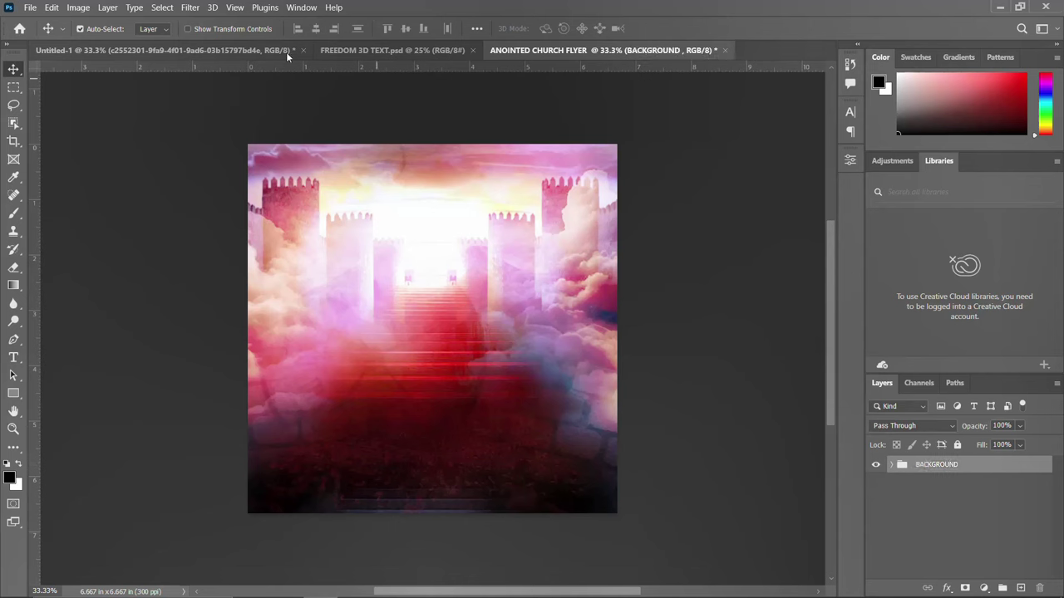
Step: Place the merged group photo from the FREEDOM folder into the flyer
mouse_move(285, 585)
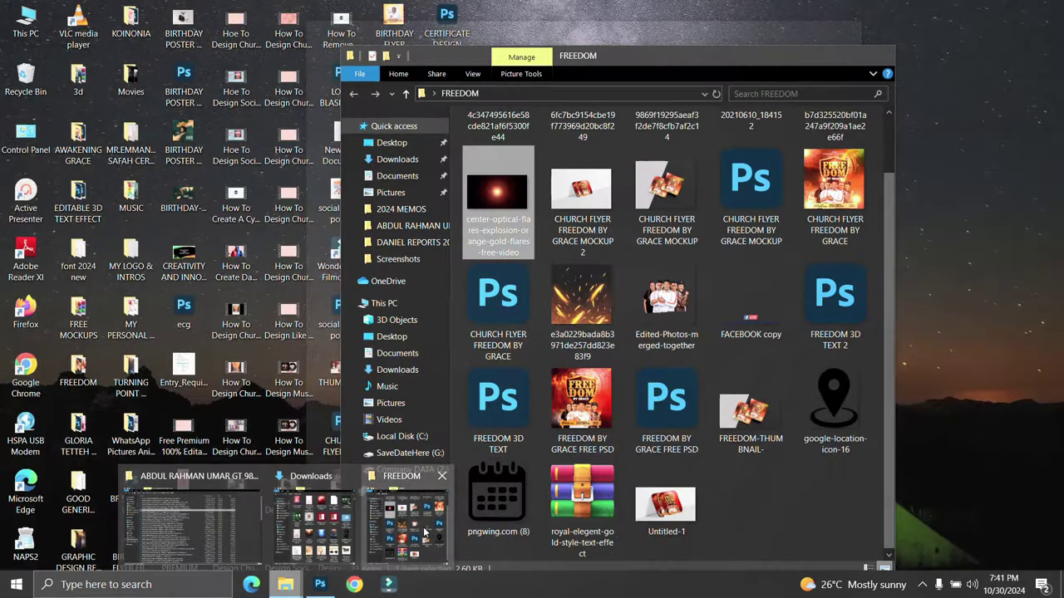
left_click(425, 532)
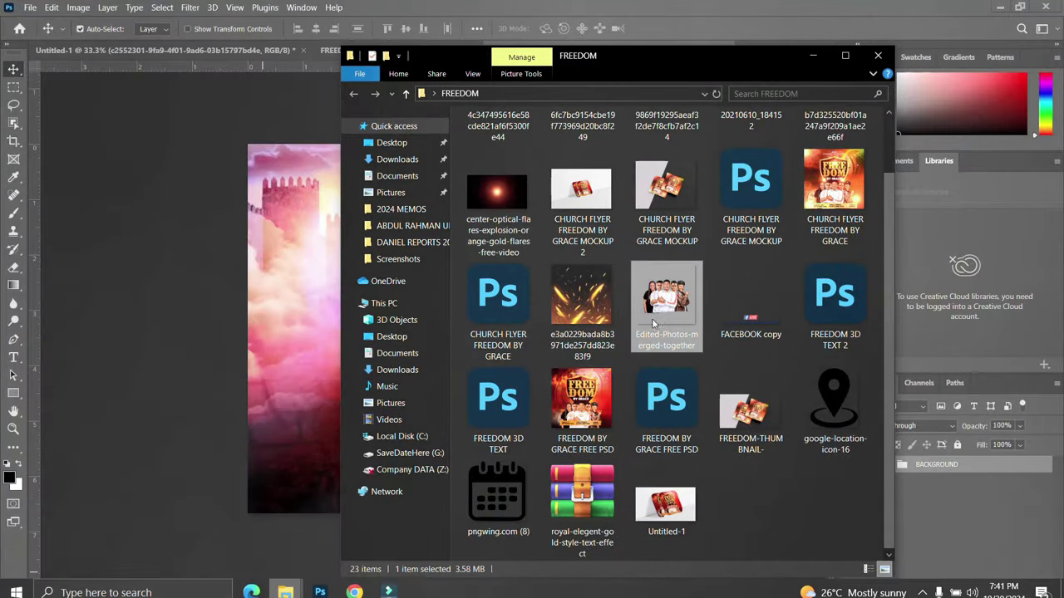
left_click_drag(673, 301, 287, 353)
key("Return")
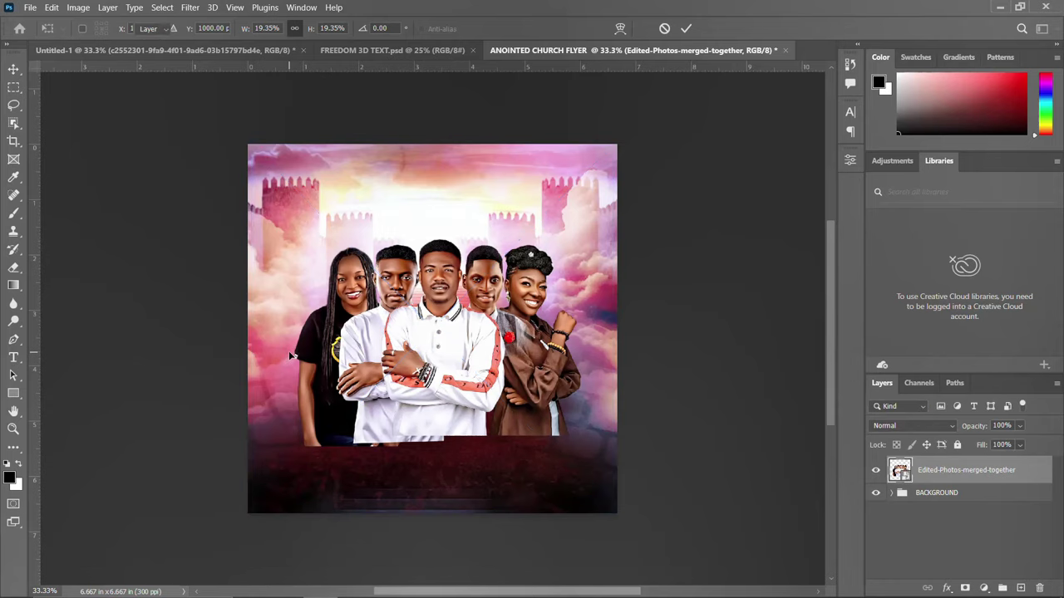
Step: Place the FACEBOOK copy graphic and move it to the top of the flyer
left_click(281, 589)
left_click(401, 546)
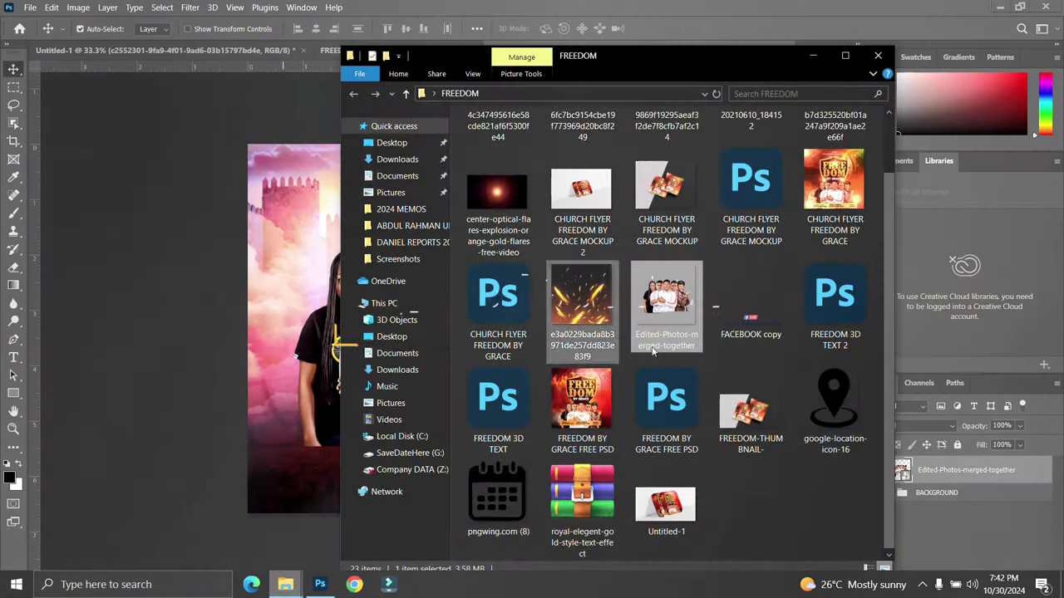
left_click_drag(746, 330, 249, 278)
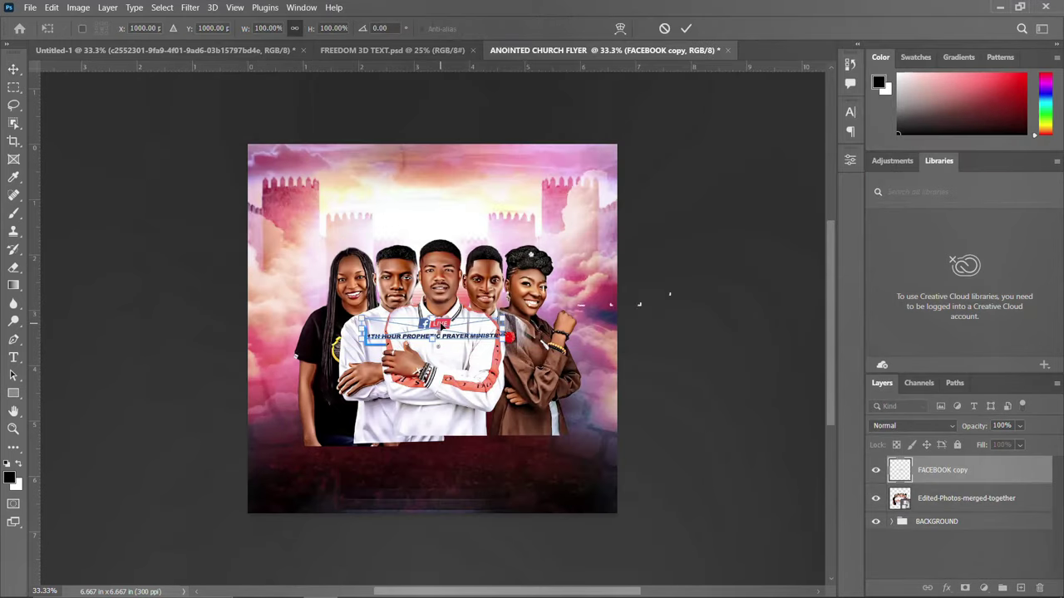
left_click_drag(430, 363, 445, 156)
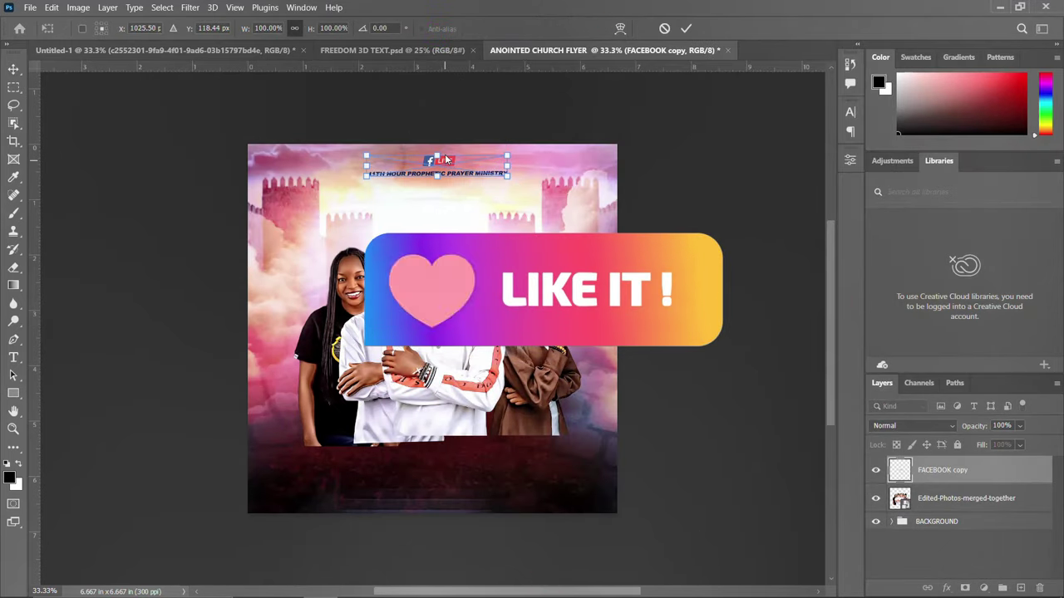
key("Return")
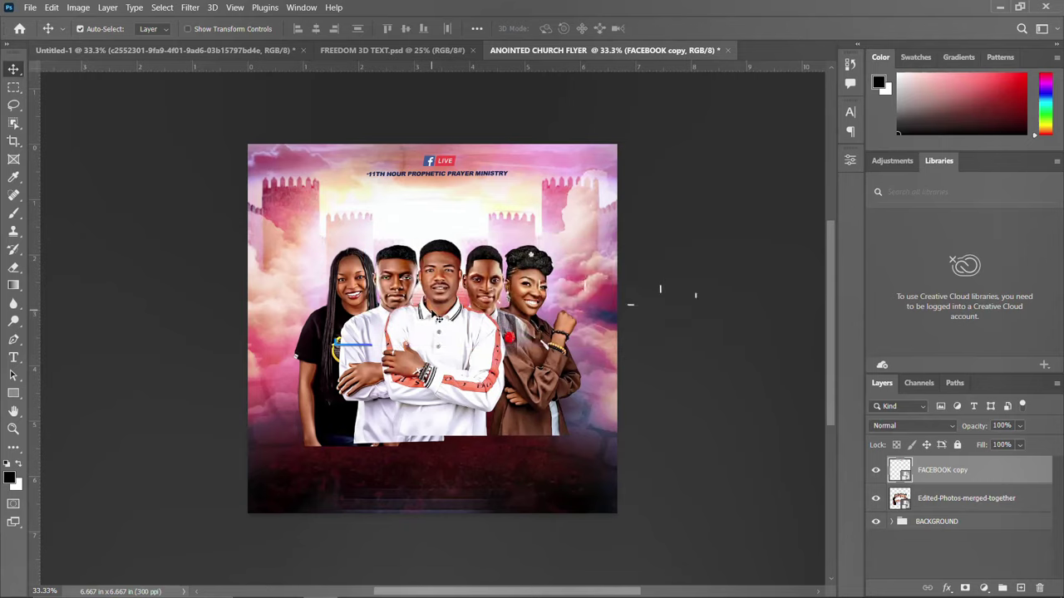
Step: Add a cyan 6-column, 6-row guide layout with 0.067 in margins, then raise the group photo
left_click(234, 7)
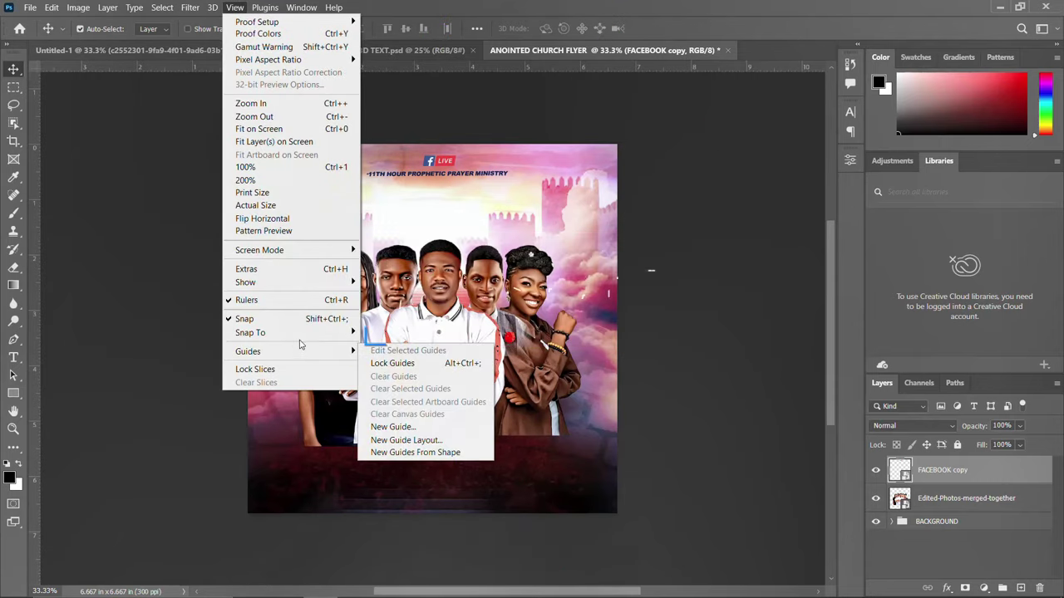
mouse_move(341, 351)
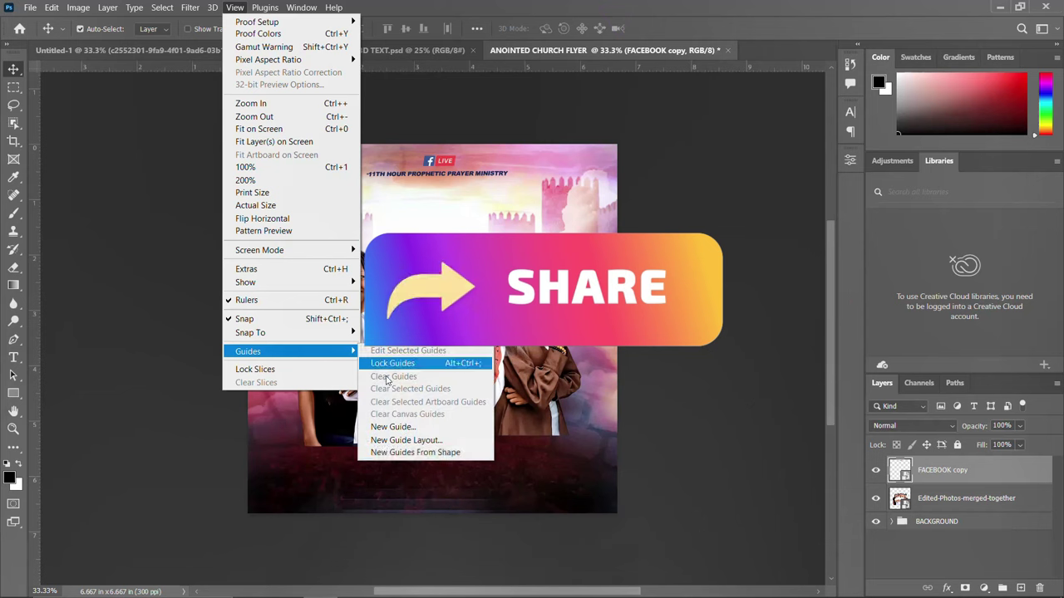
left_click(413, 444)
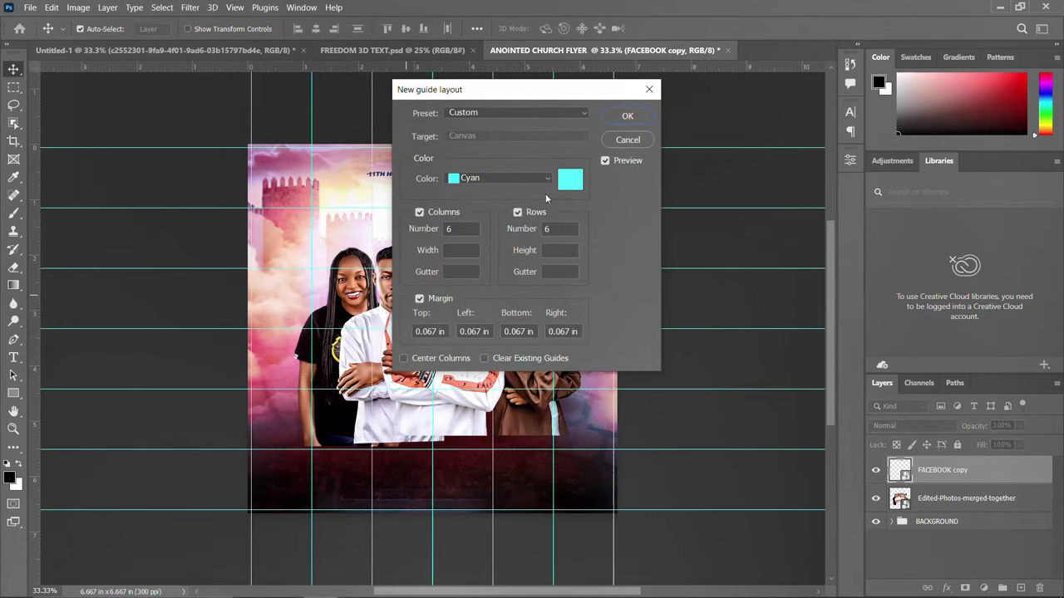
left_click(619, 117)
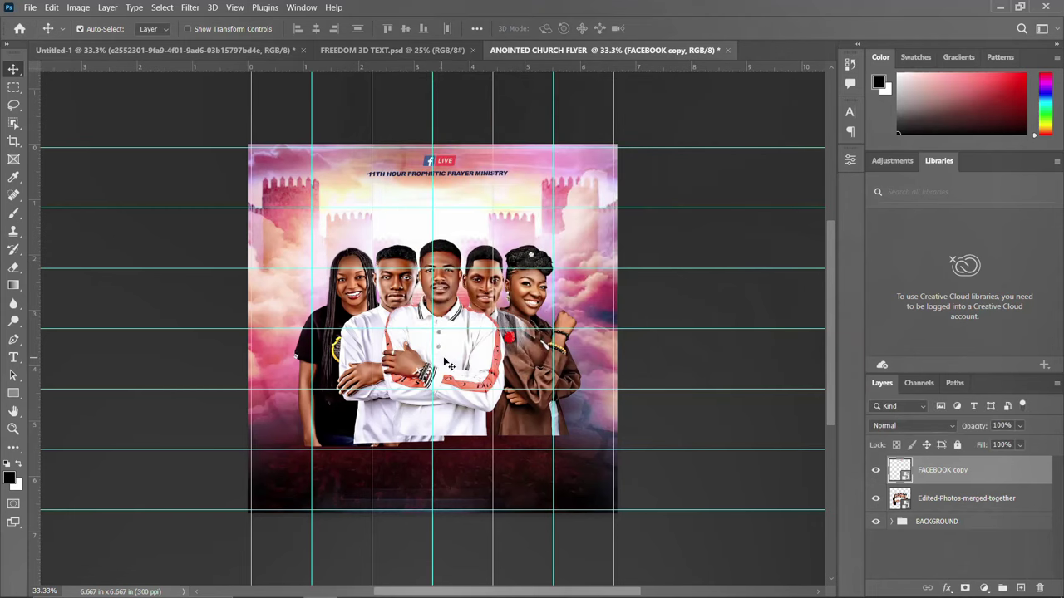
left_click_drag(458, 347, 462, 287)
key("ctrl+t")
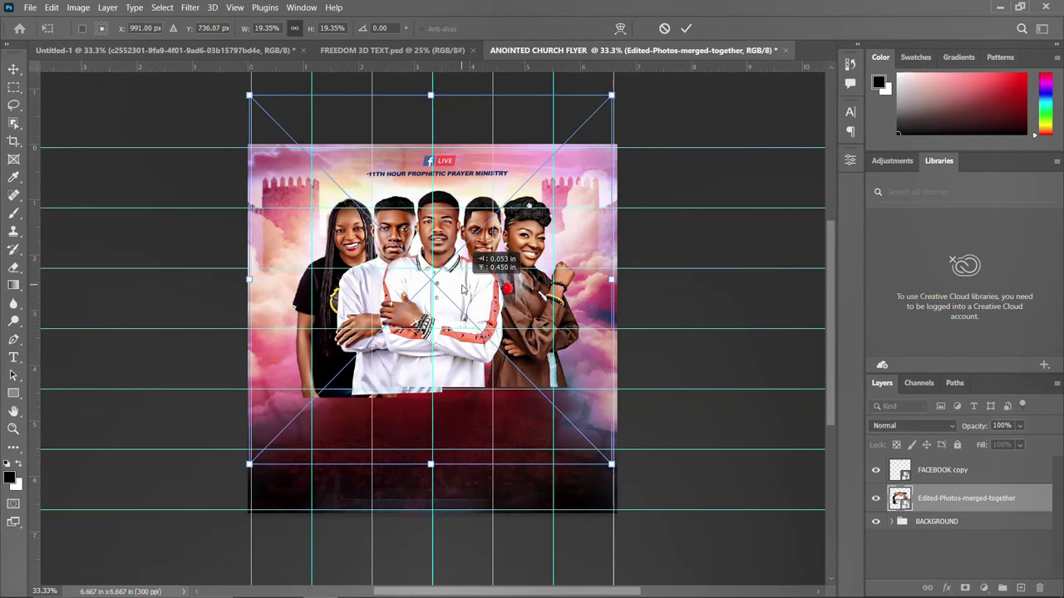
Step: Commit the group photo's nudge and put FACEBOOK copy into a group named LOGO
key("Return")
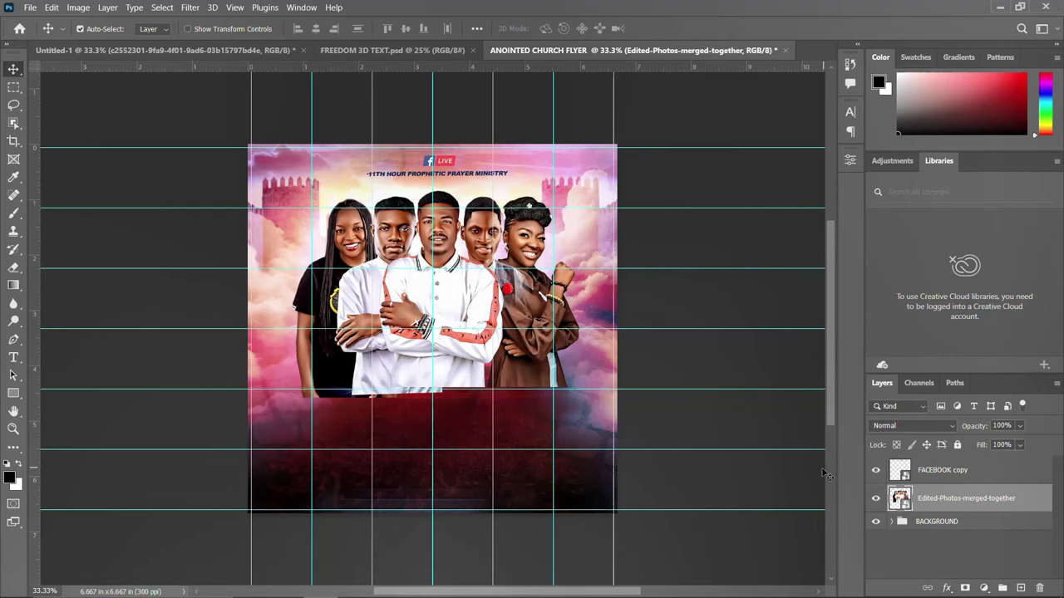
left_click(964, 472)
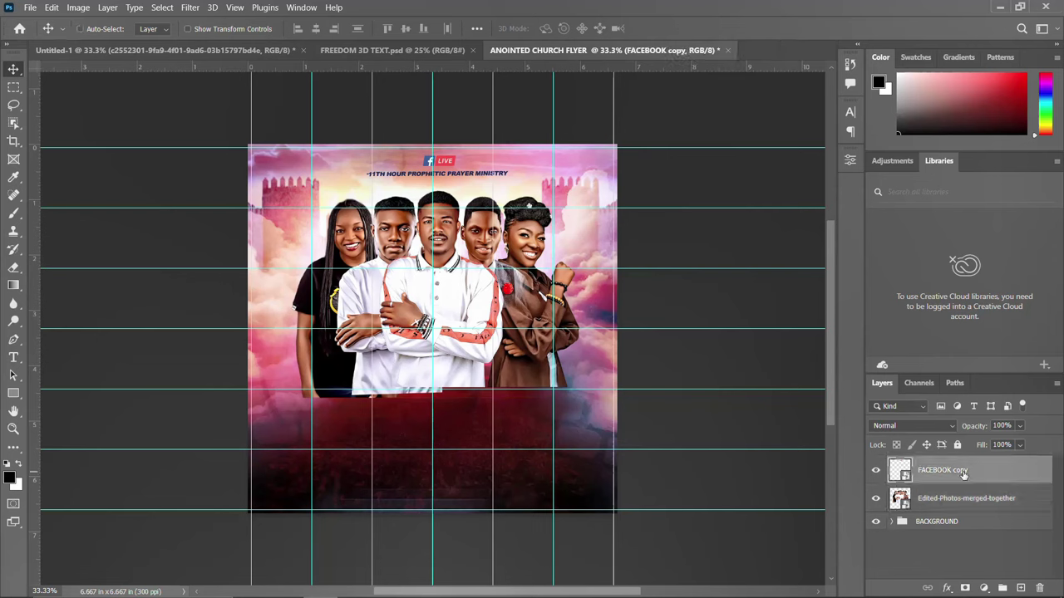
key("ctrl+g")
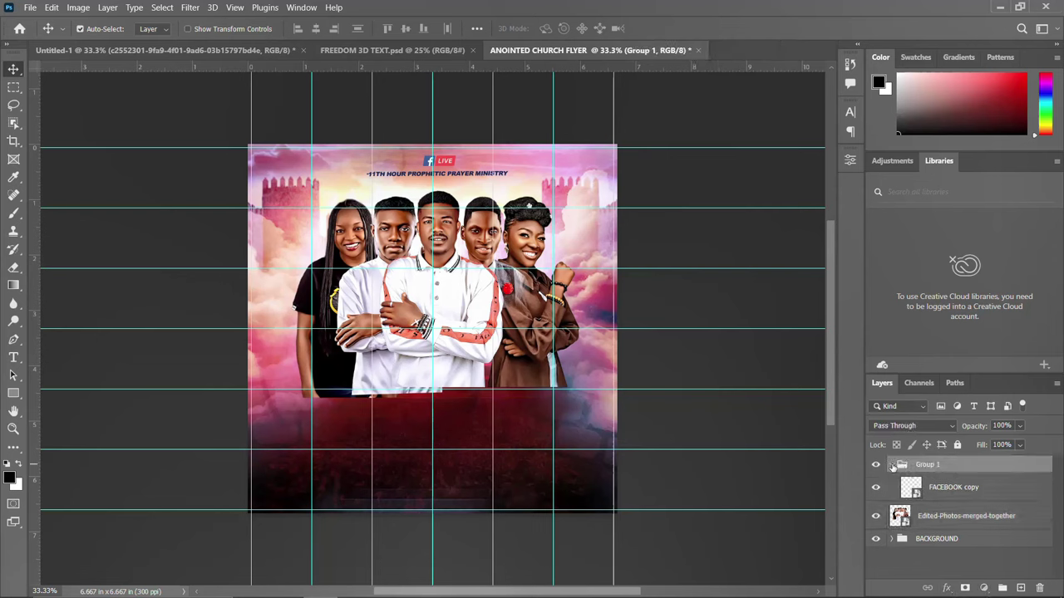
left_click(894, 468)
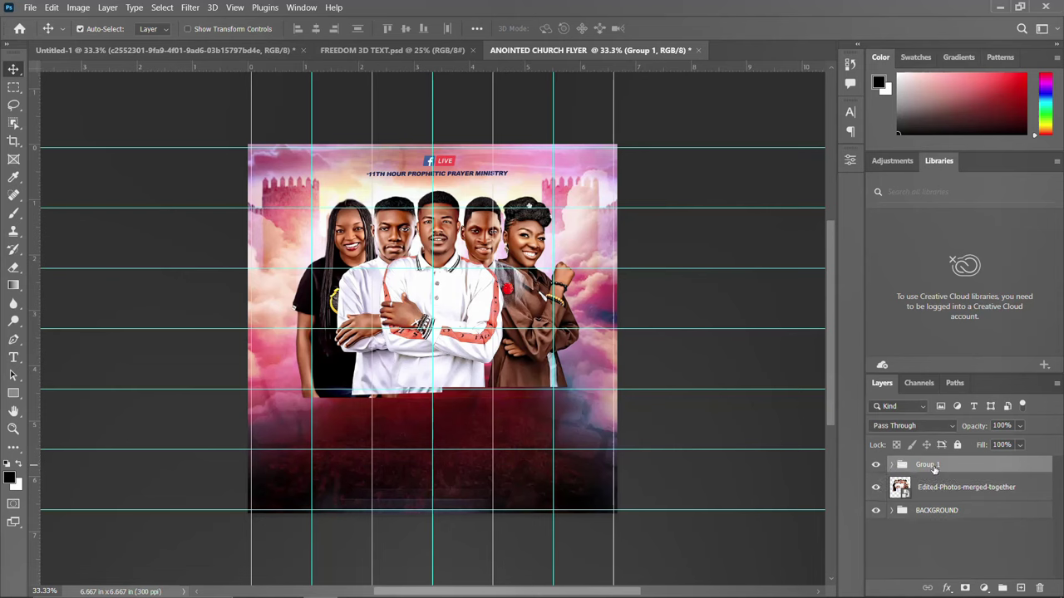
double_click(931, 468)
type("LOGO")
key("Return")
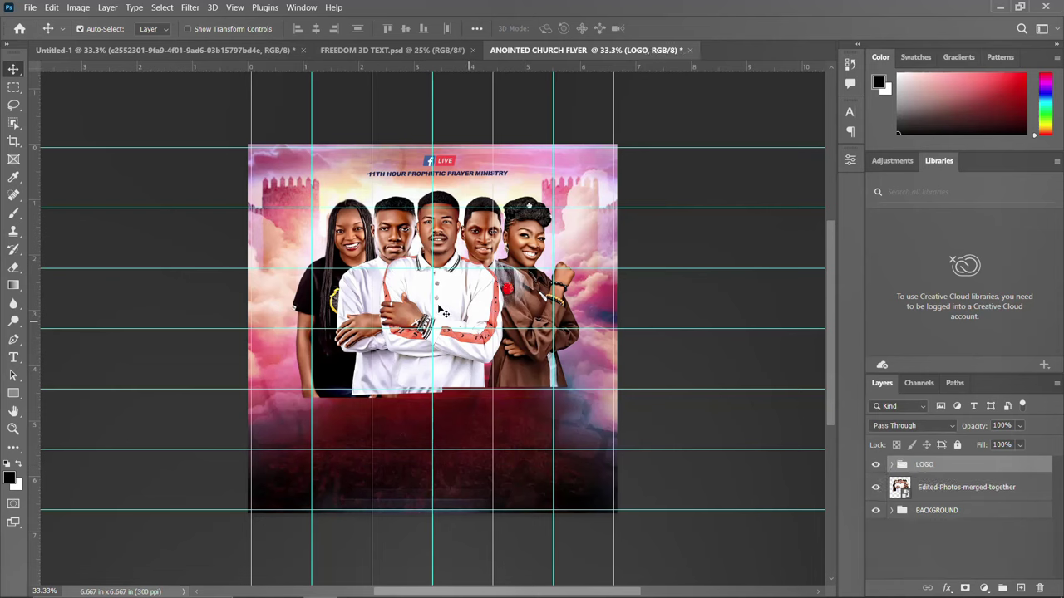
left_click(461, 285)
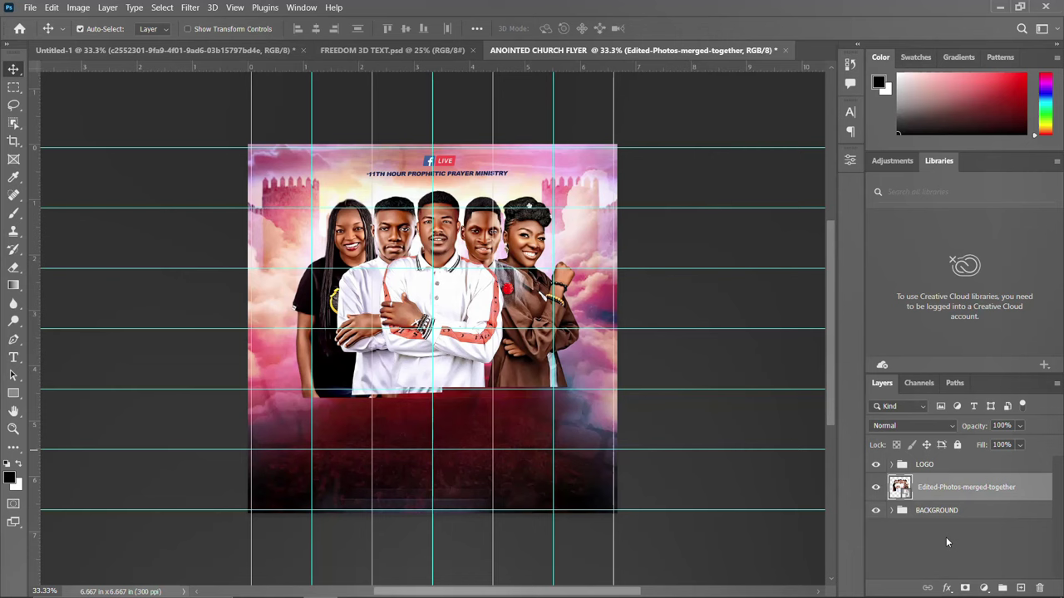
Step: Mask the group photo and paint black along its bottom edge to fade it into the clouds
left_click(965, 587)
key("b")
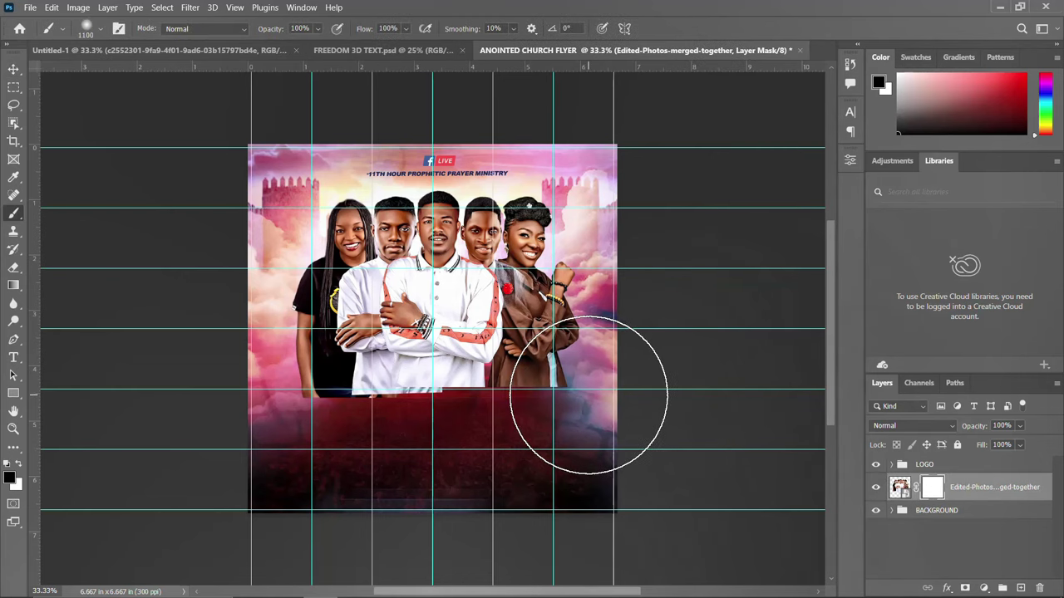
key("bracketleft")
key("bracketleft")
mouse_move(587, 389)
left_mouse_down()
mouse_move(333, 372)
mouse_move(442, 394)
mouse_move(593, 349)
mouse_move(386, 396)
mouse_move(379, 408)
mouse_move(280, 351)
mouse_move(537, 383)
left_mouse_up()
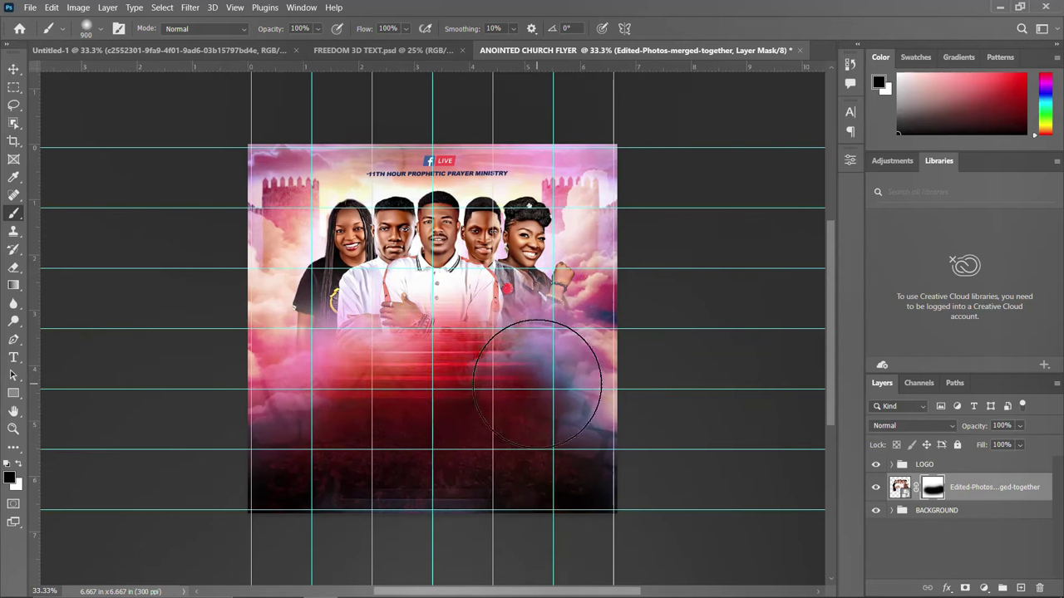
Step: Put the photo layer into a new group named NAMES & IMAGES
left_click(14, 69)
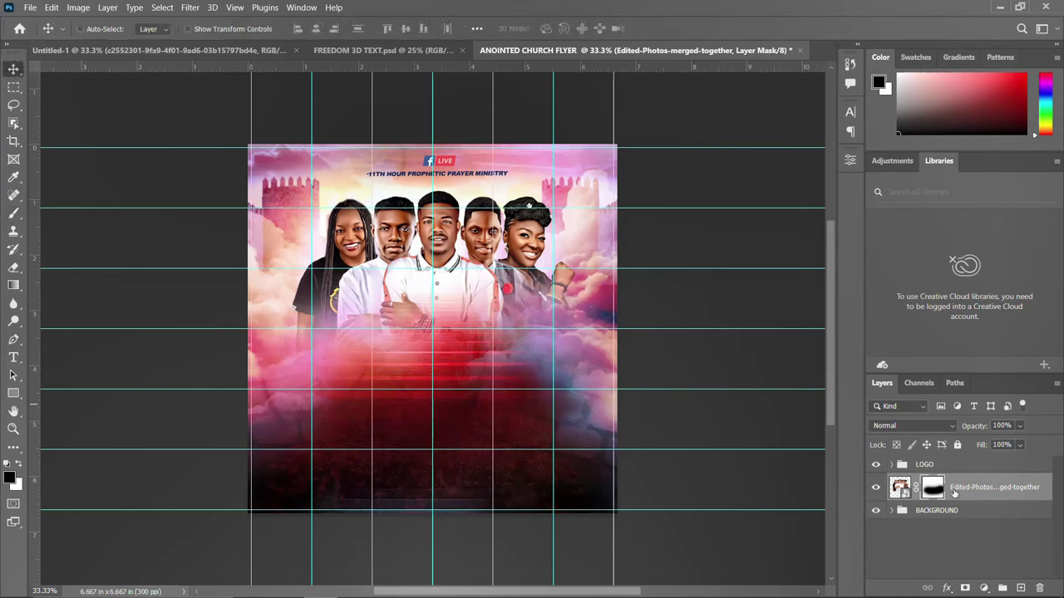
key("ctrl+g")
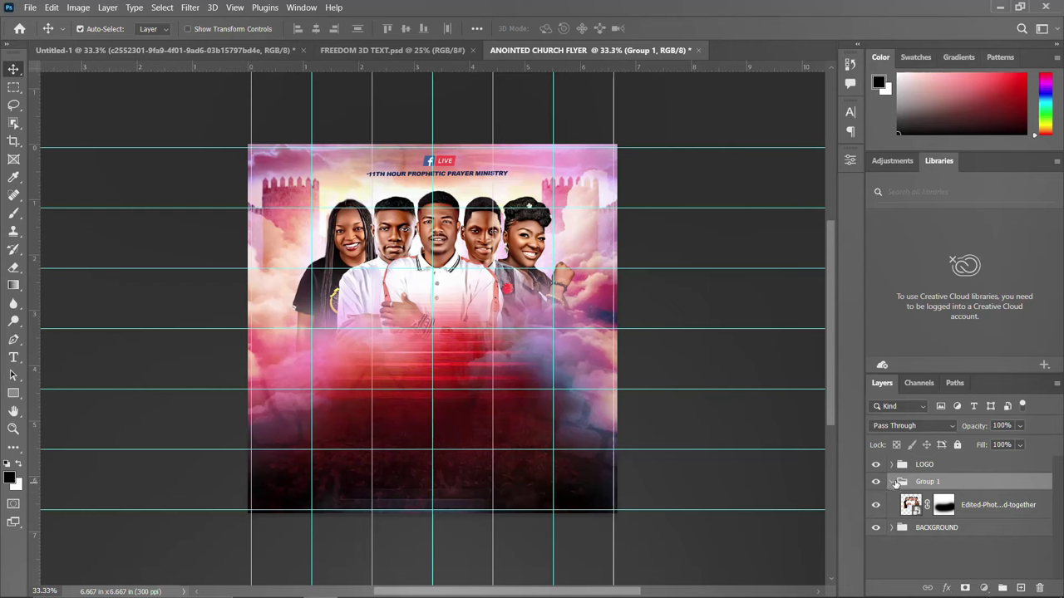
left_click(893, 482)
double_click(929, 482)
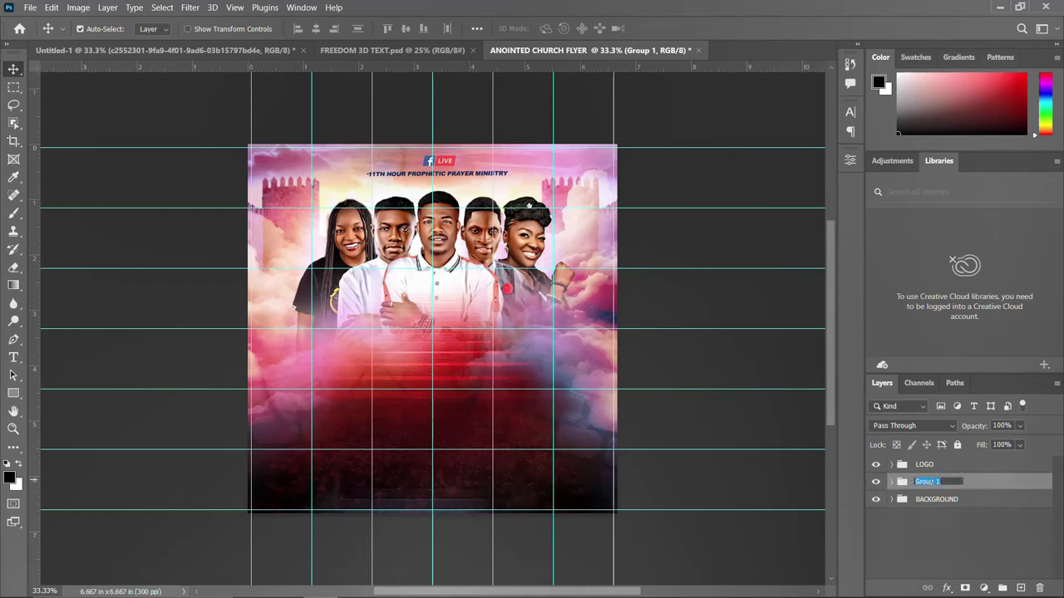
type("NAMES & IMAGES")
key("Return")
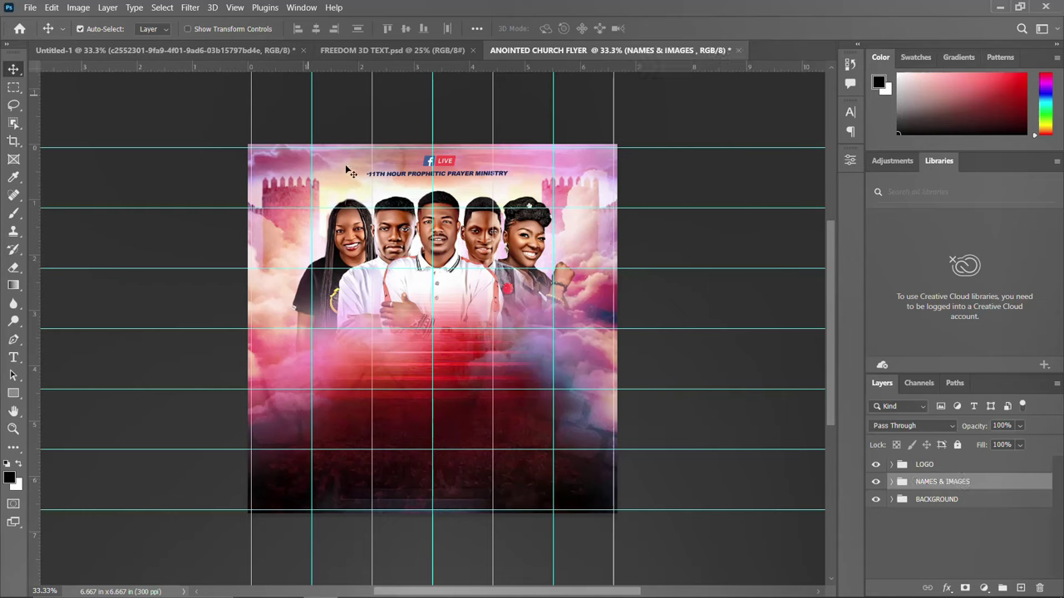
Step: Clear the windows to reach the desktop and drag FREEDOM 3D TEXT into the flyer
left_click(999, 7)
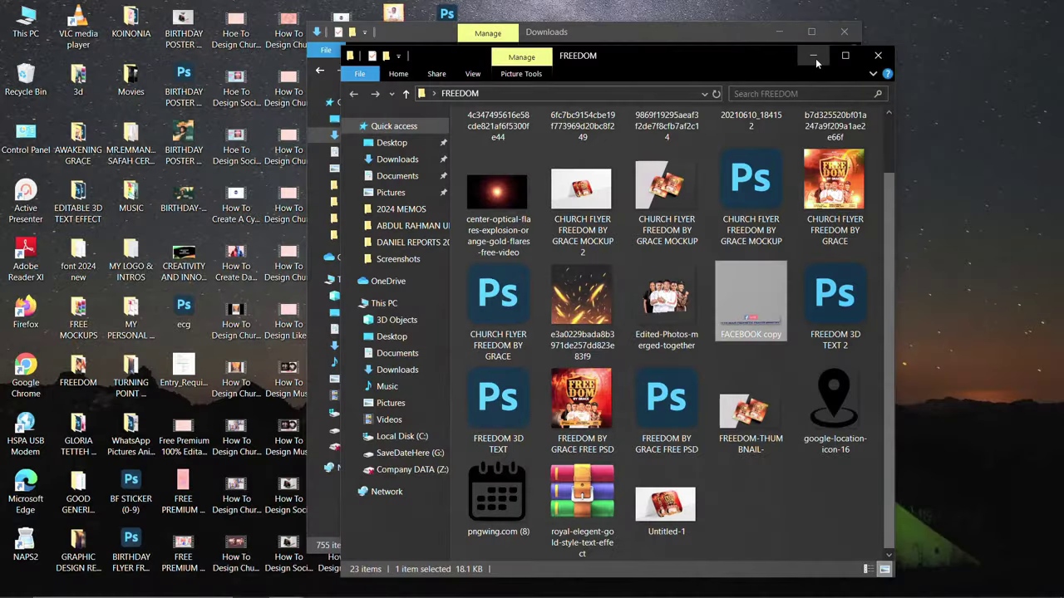
left_click(815, 58)
left_click(779, 34)
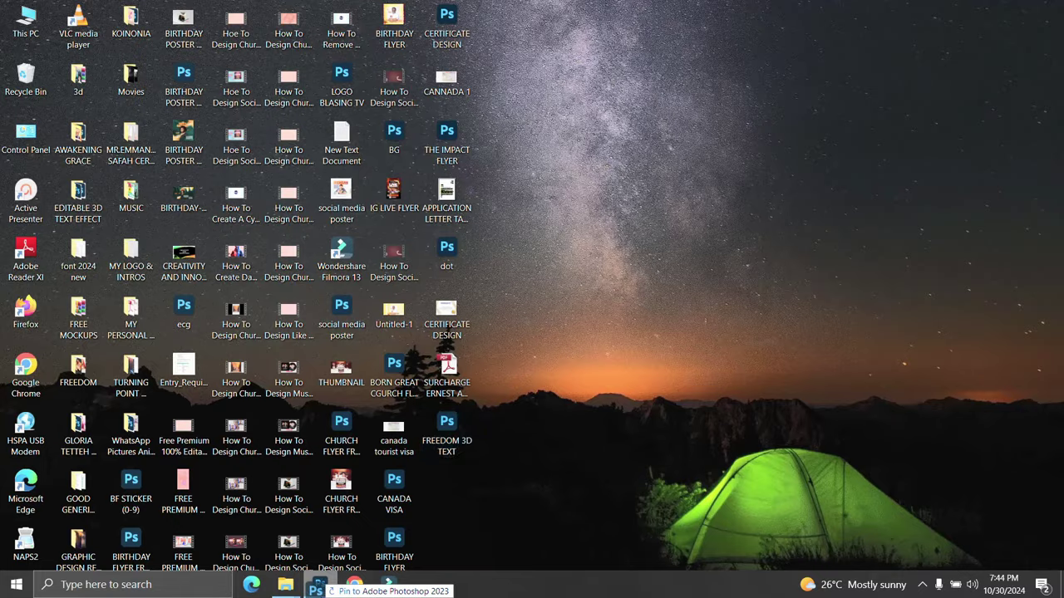
left_click_drag(316, 586, 405, 407)
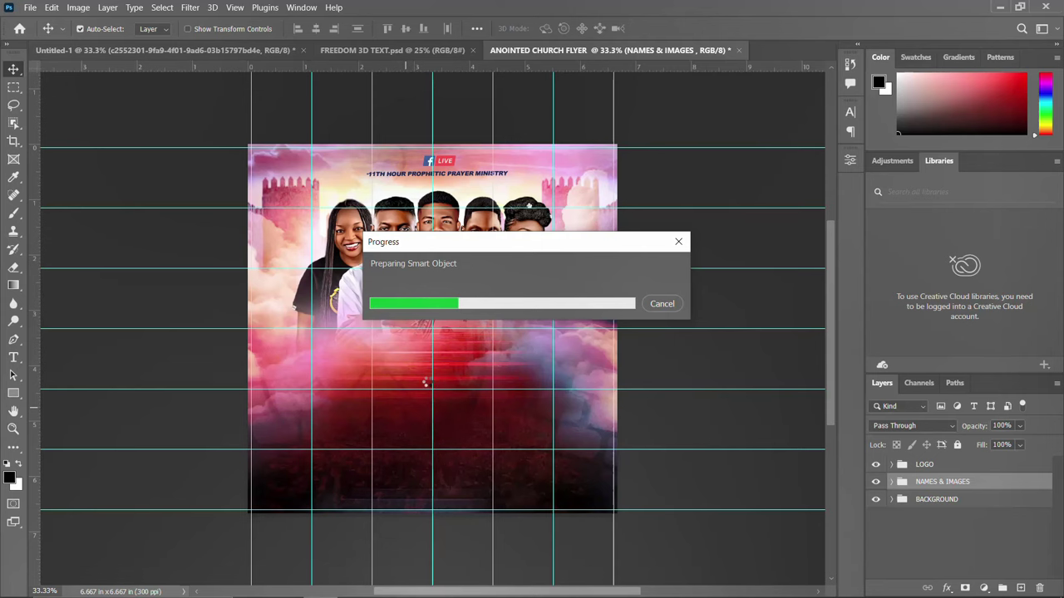
Step: Lower the placed FREEDOM 3D TEXT title over the group photo and commit it
left_click_drag(471, 311, 470, 337)
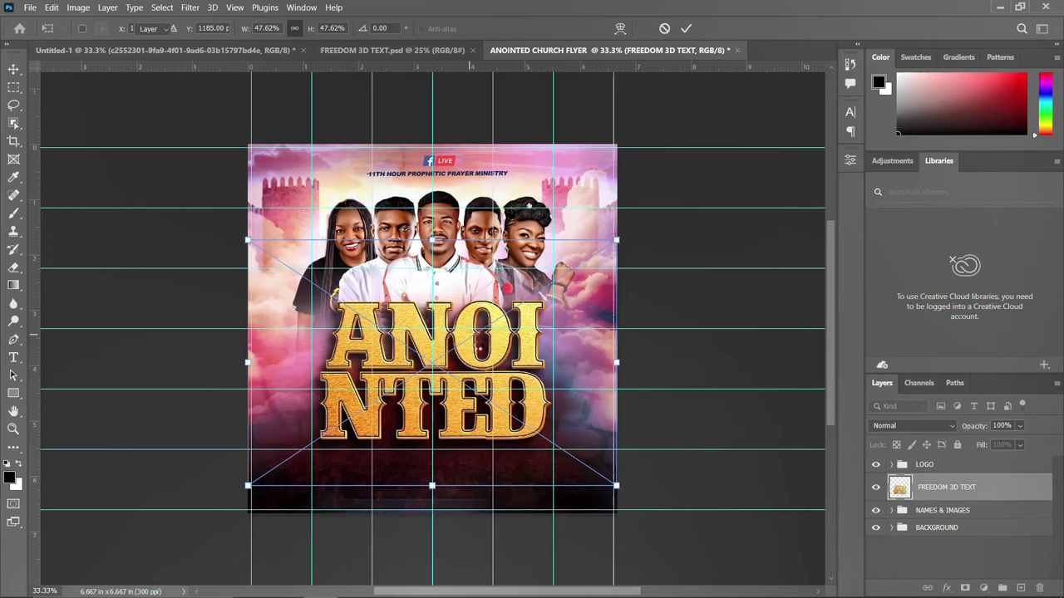
key("Return")
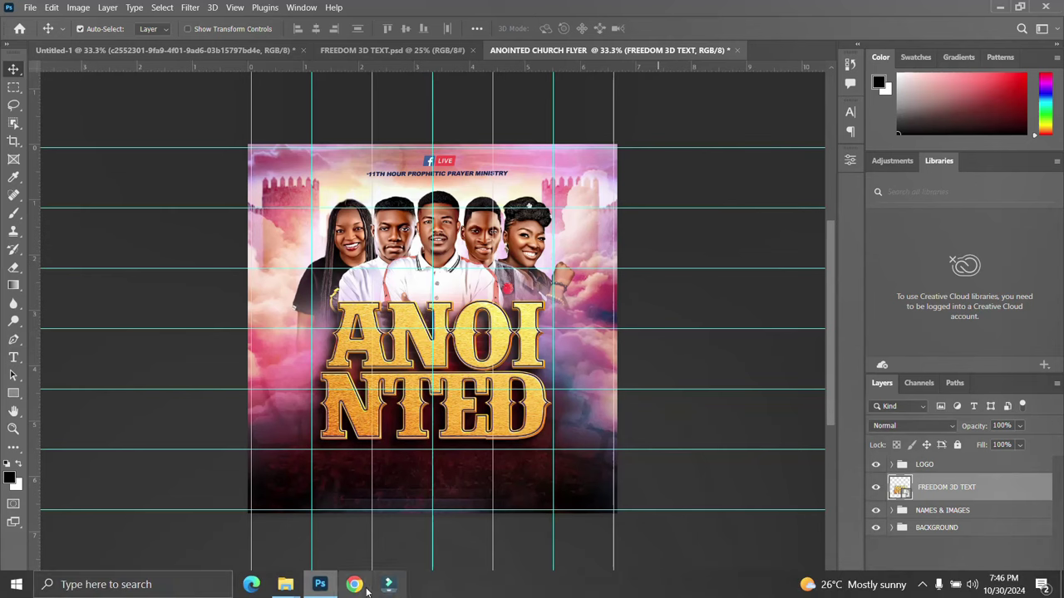
Step: Place the flames-and-sparks image from the FREEDOM folder over the flyer in Overlay blending
mouse_move(286, 583)
left_click(407, 520)
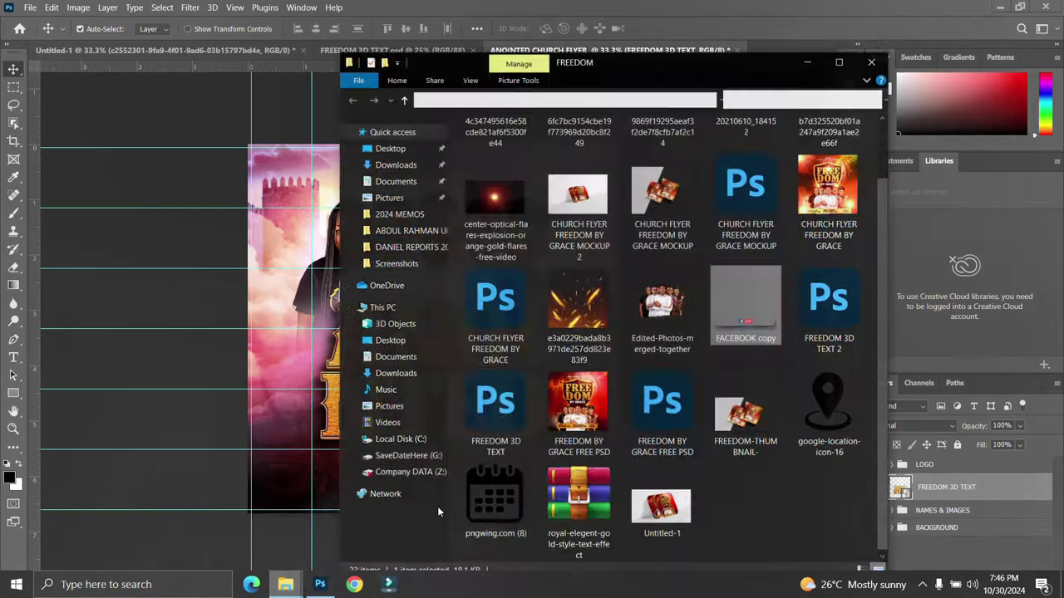
left_click_drag(580, 293, 271, 386)
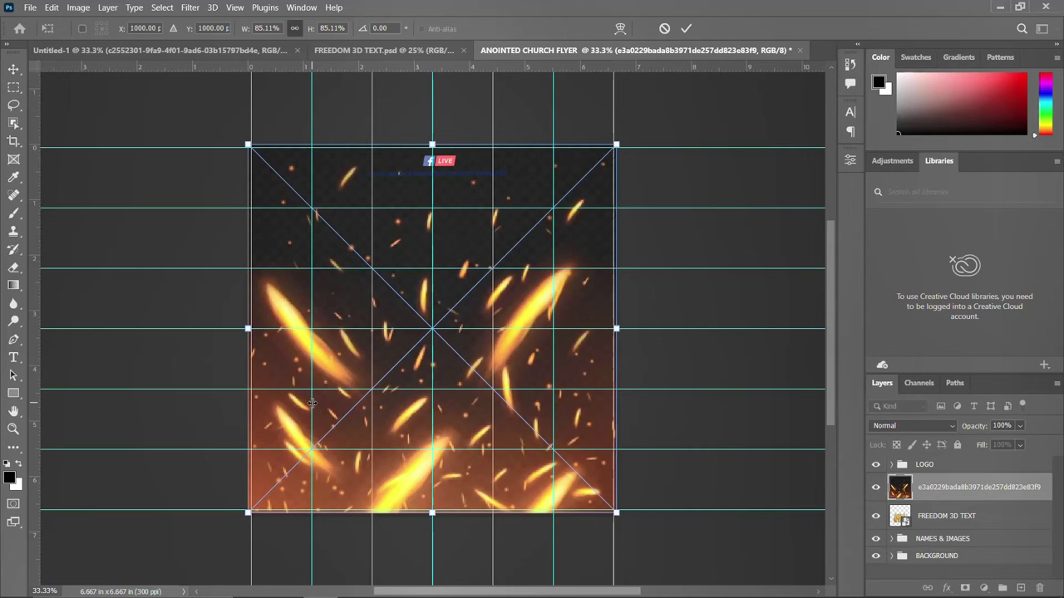
key("Return")
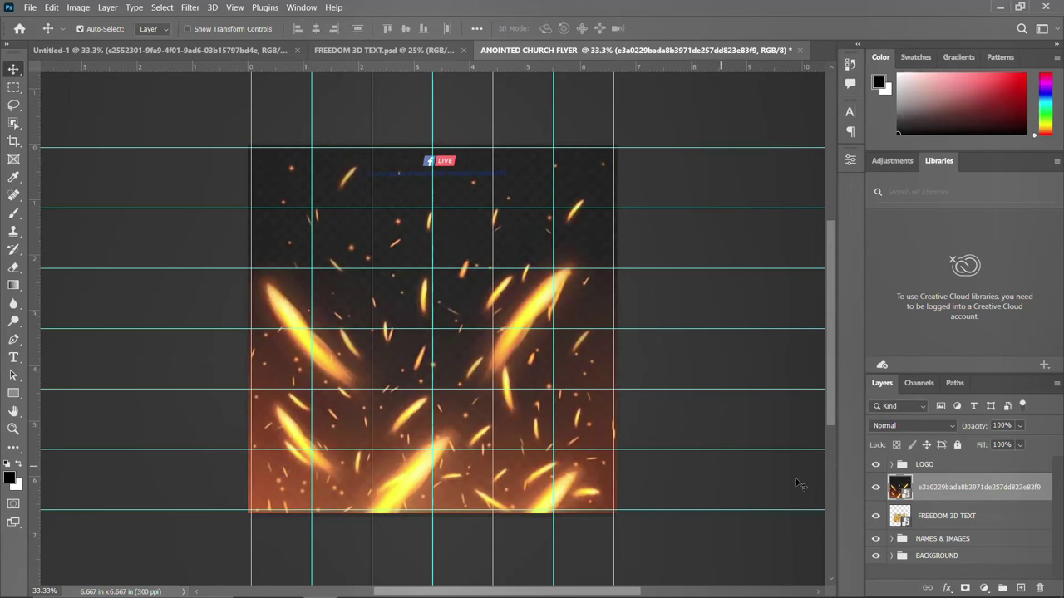
left_click(907, 427)
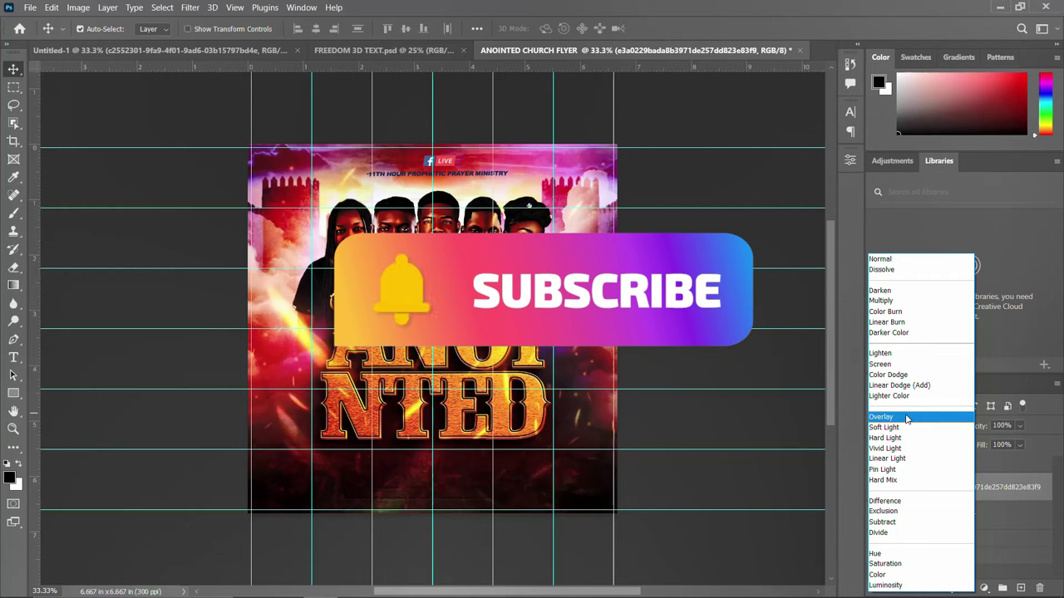
left_click(906, 417)
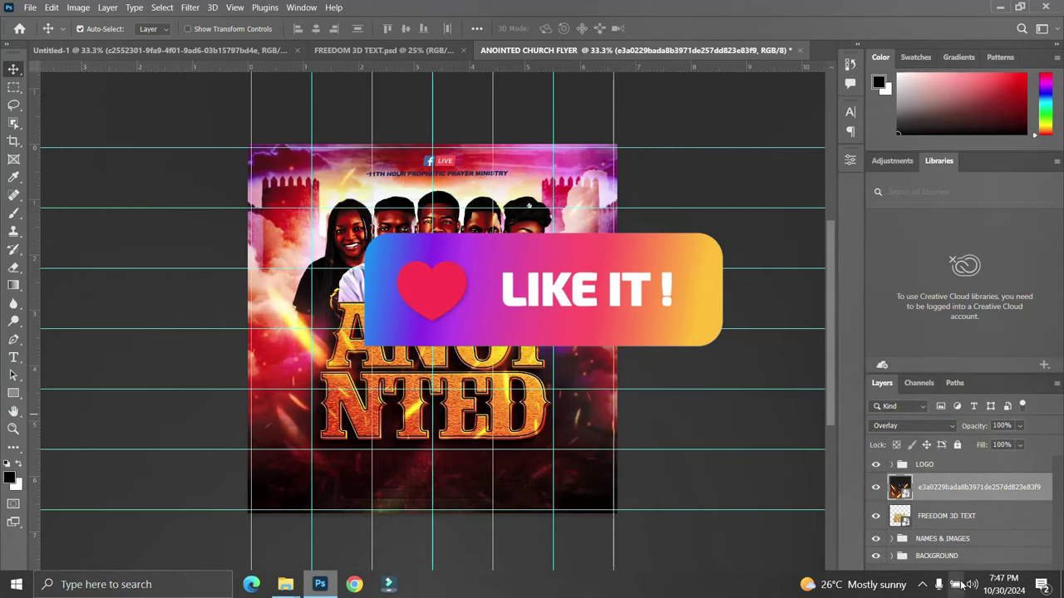
Step: Mask the flames off the five faces, then also select the FREEDOM 3D TEXT layer
left_click(965, 587)
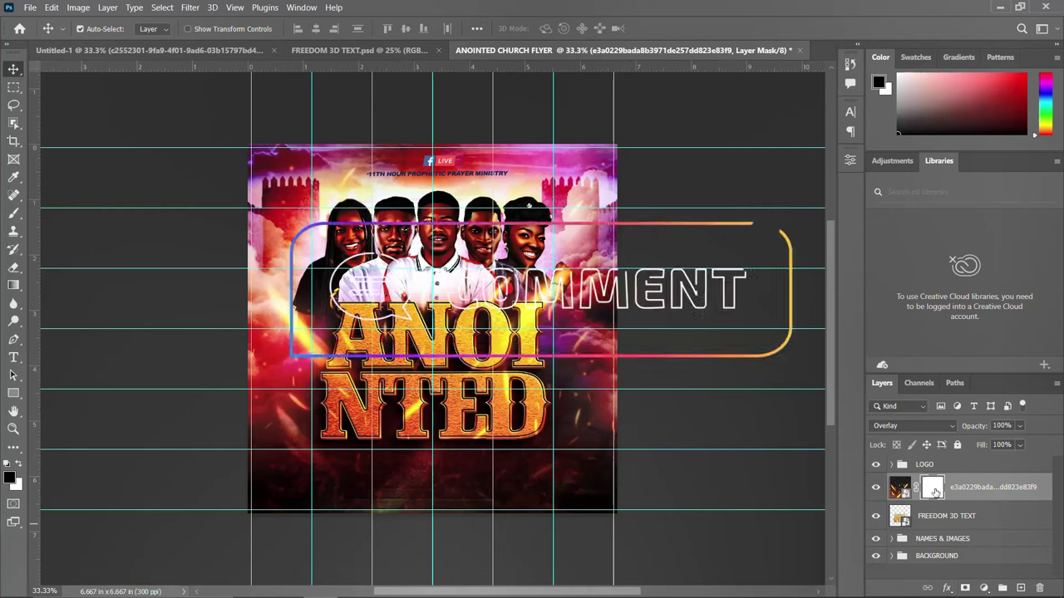
key("b")
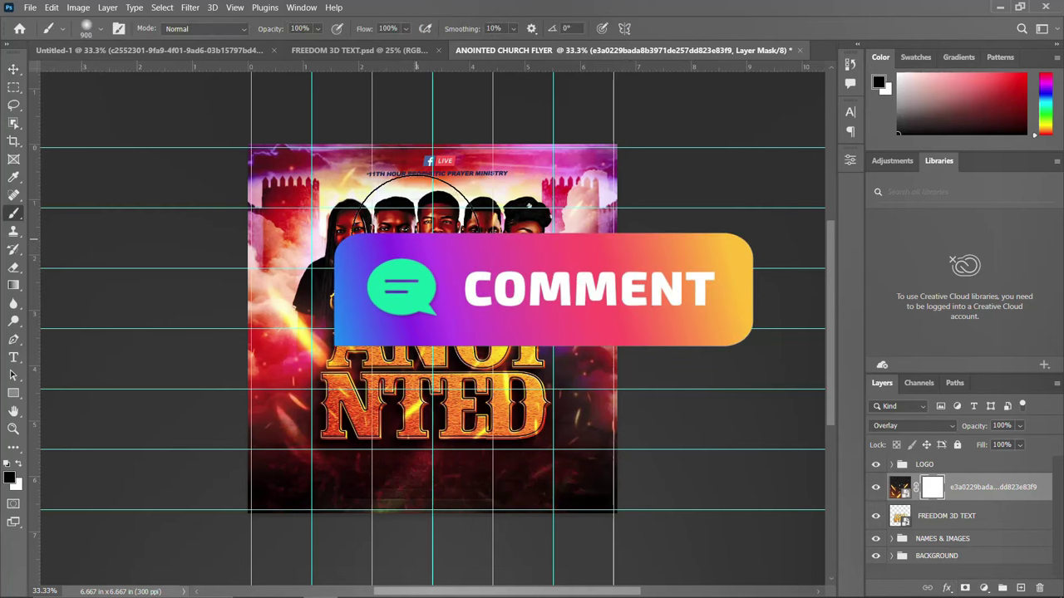
left_click_drag(358, 241, 487, 202)
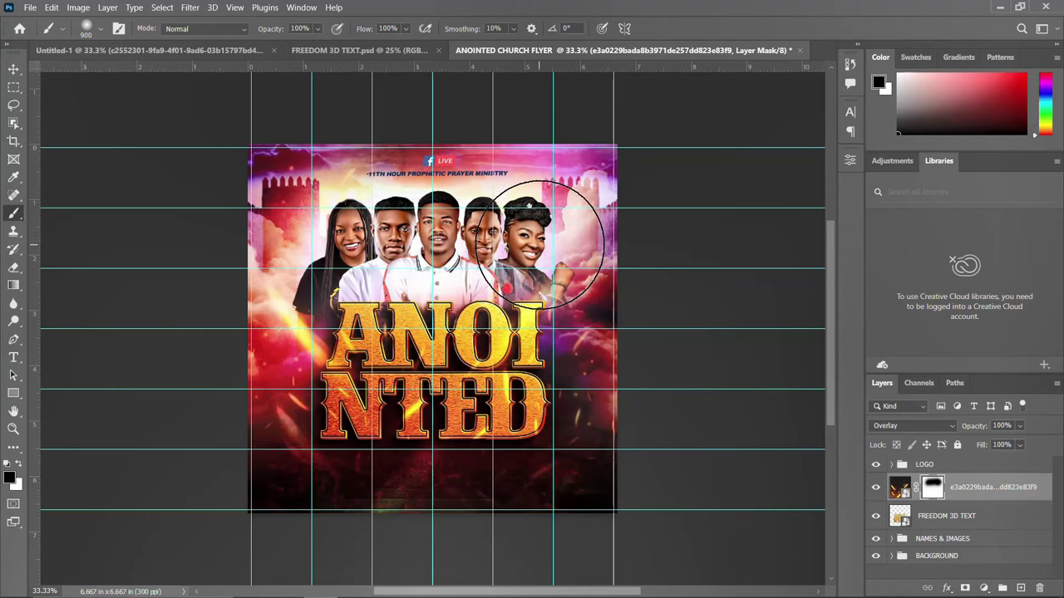
mouse_move(407, 237)
left_mouse_down()
mouse_move(309, 202)
mouse_move(290, 324)
left_mouse_up()
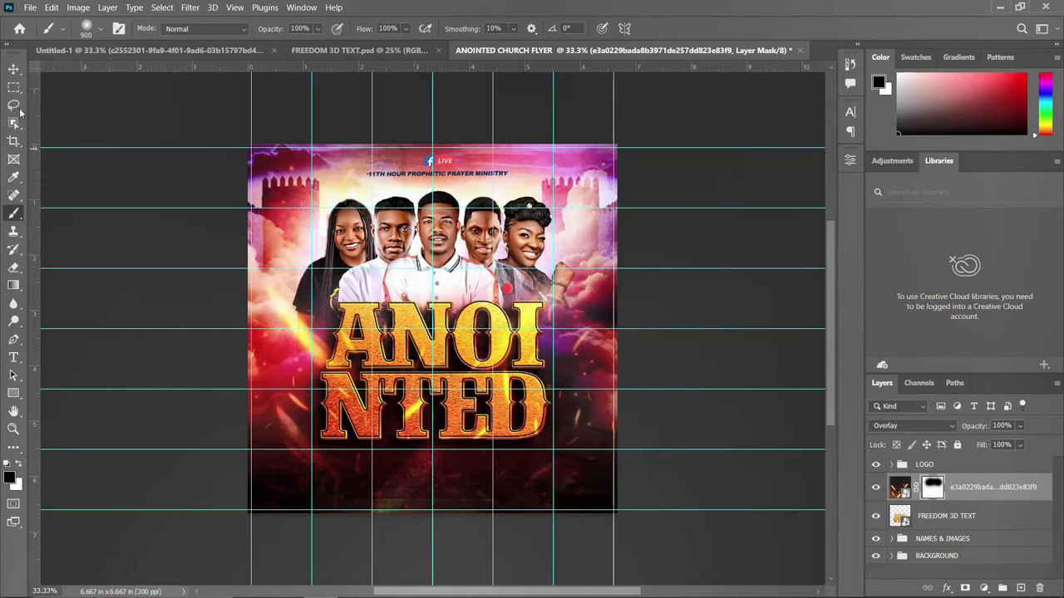
left_click(13, 69)
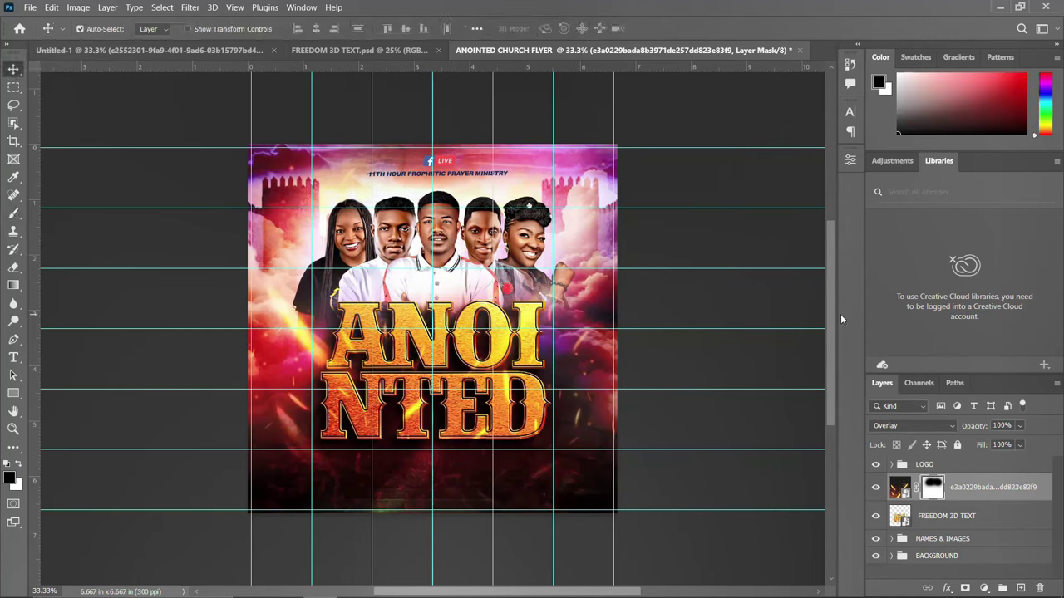
left_click(930, 518, "shift")
Step: Group the flames and FREEDOM 3D TEXT layers as THEME, toggling its visibility to compare
key("ctrl+g")
double_click(927, 483)
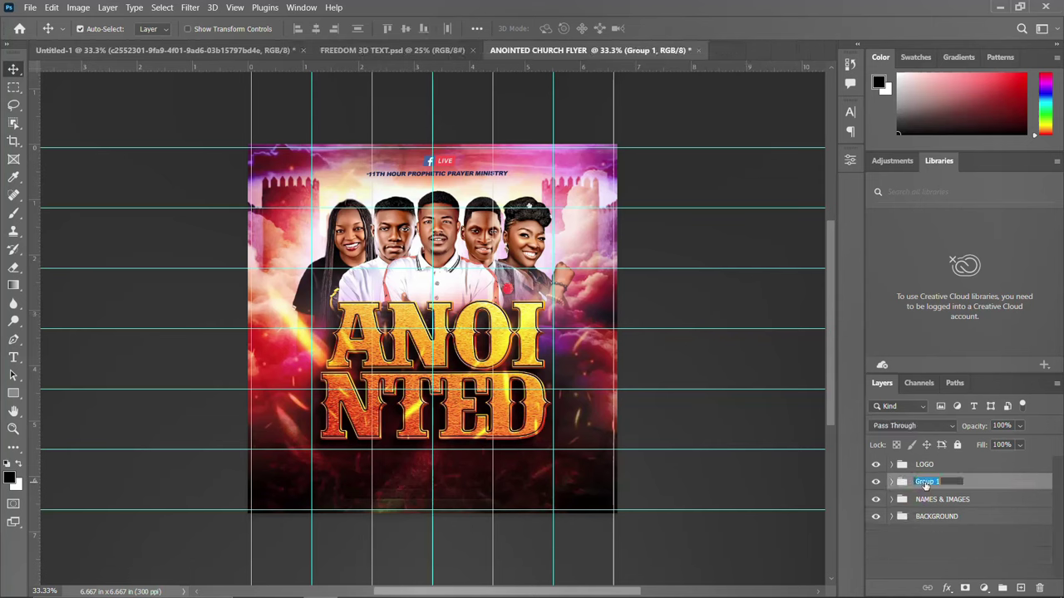
type("THEME")
key("Return")
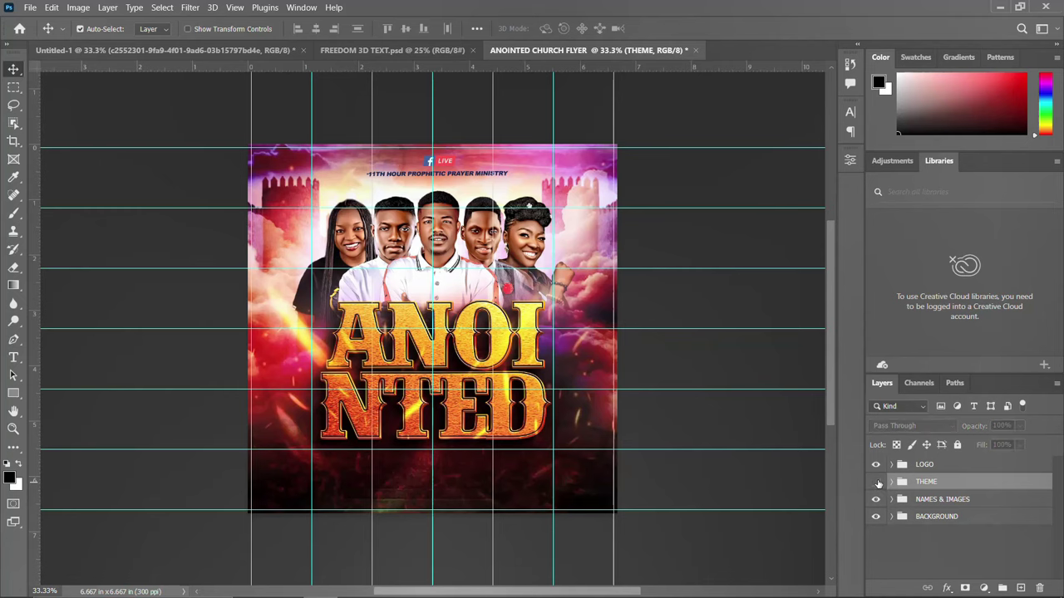
left_click(875, 482)
left_click(875, 483)
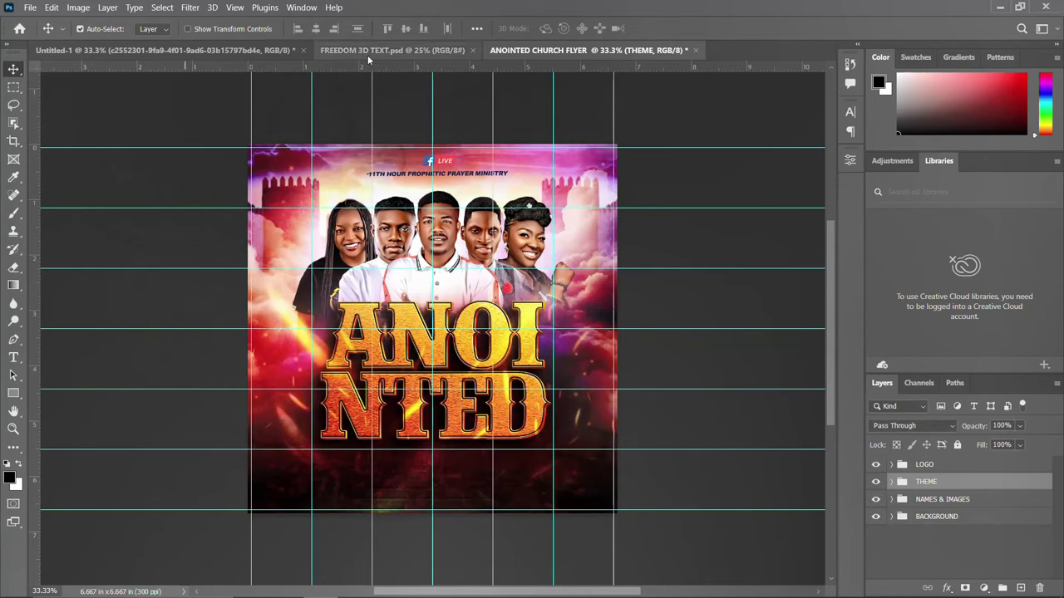
Step: In Untitled-1, expand the TEXTS + GLOWS group and select the top flare copy layer
left_click(207, 51)
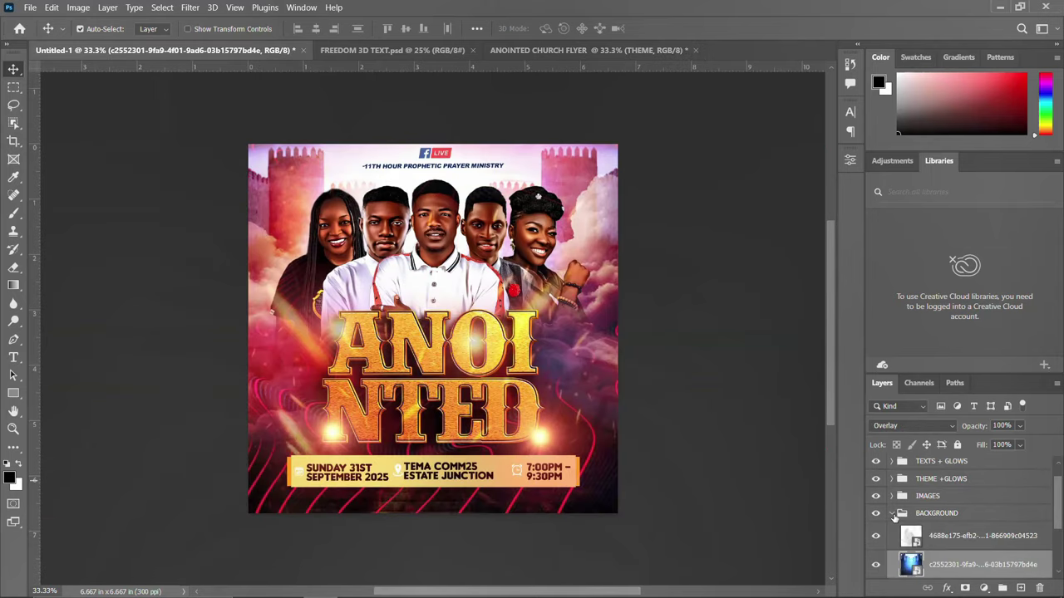
left_click(893, 513)
left_click(906, 482)
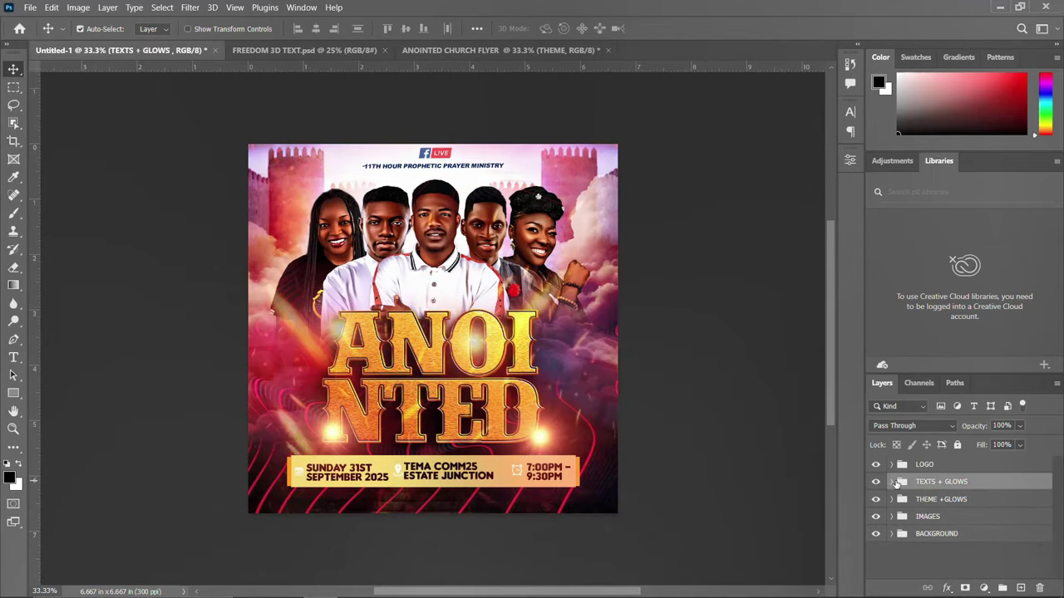
left_click(892, 483)
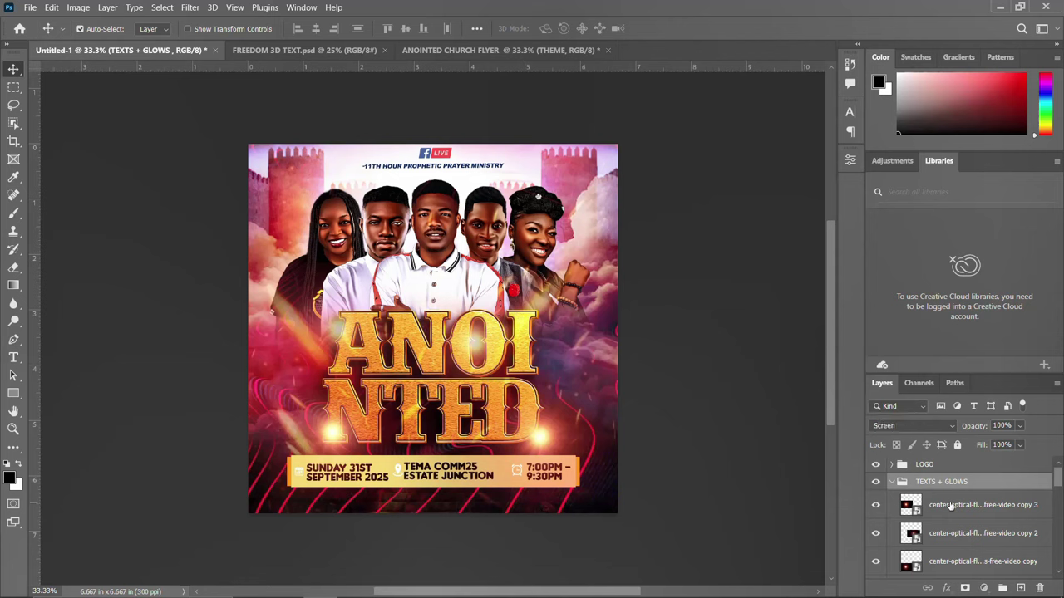
left_click(950, 505)
scroll(948, 515, "down", 4)
scroll(947, 527, "down", 5)
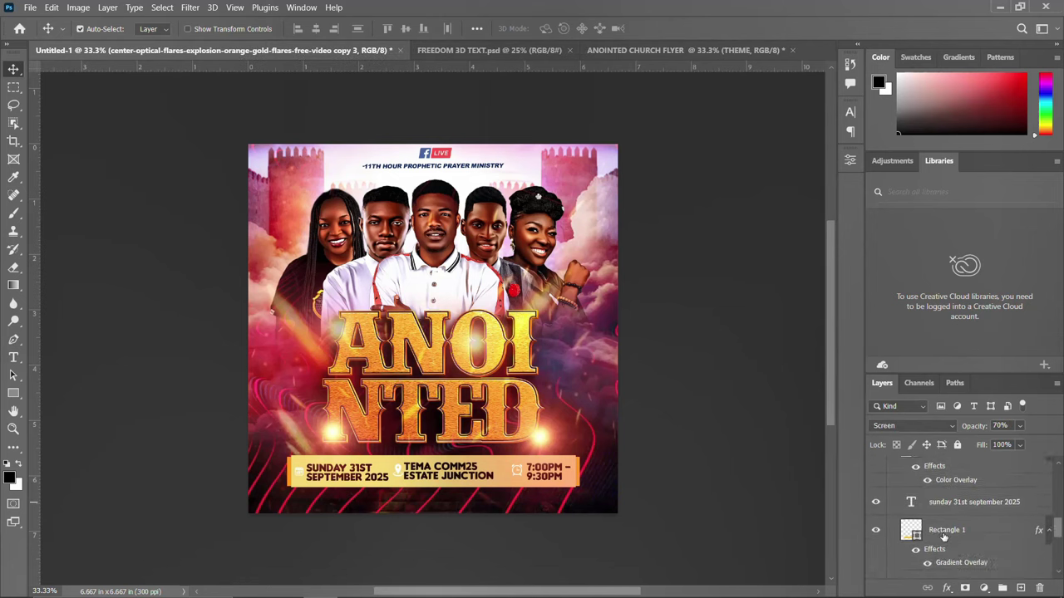
Step: Add Rectangle 1, the time, month, date and masked smart object layers to the selection
left_click(955, 532)
scroll(955, 533, "down", 1)
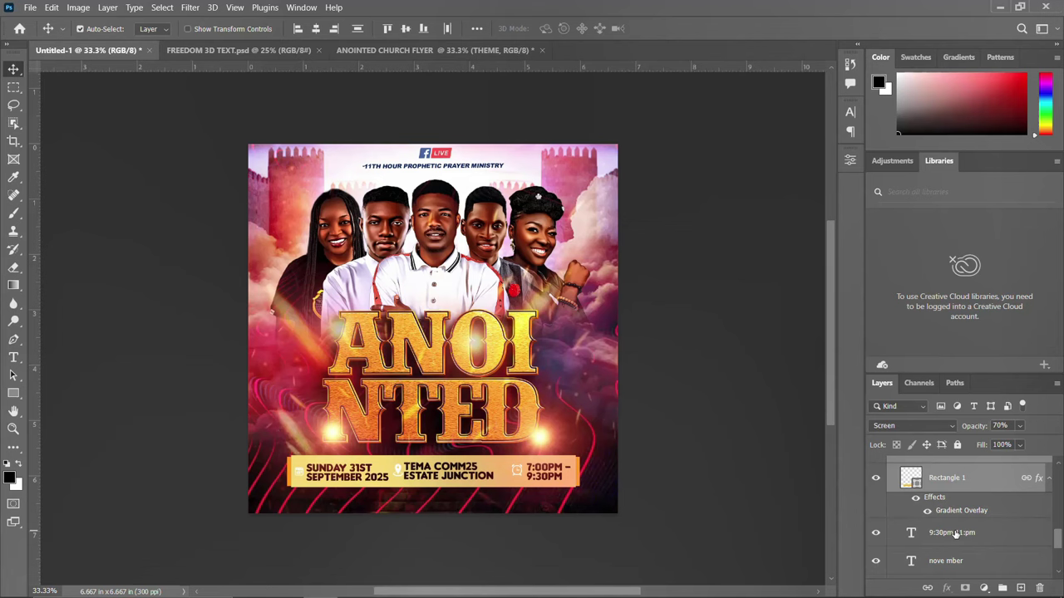
scroll(955, 535, "down", 1)
left_click(952, 517, "ctrl")
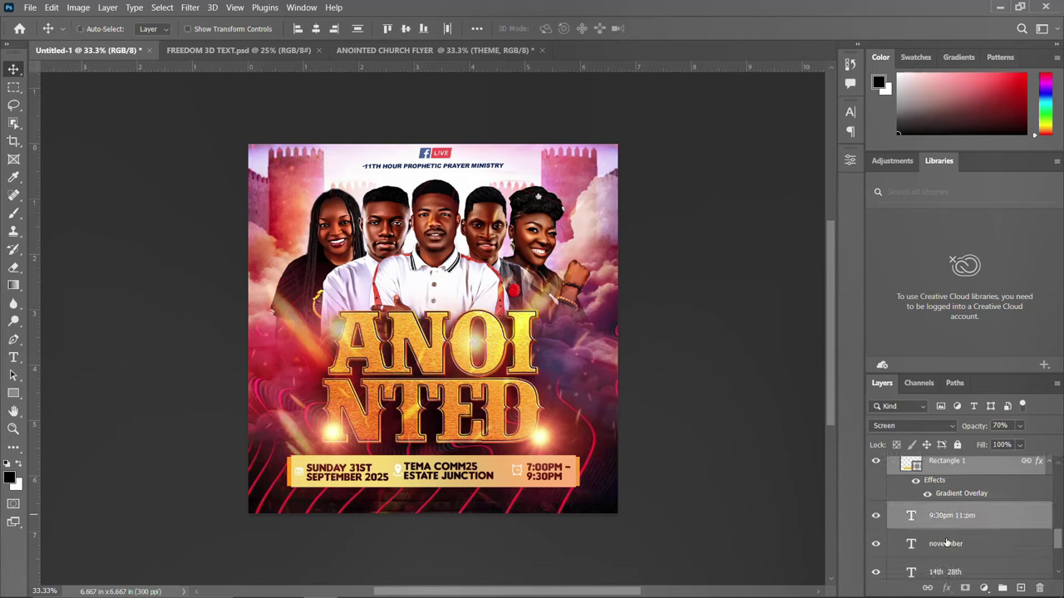
left_click(946, 543, "ctrl")
left_click(940, 559, "ctrl")
left_click(941, 553, "ctrl")
left_click(944, 571, "ctrl")
scroll(943, 566, "down", 3)
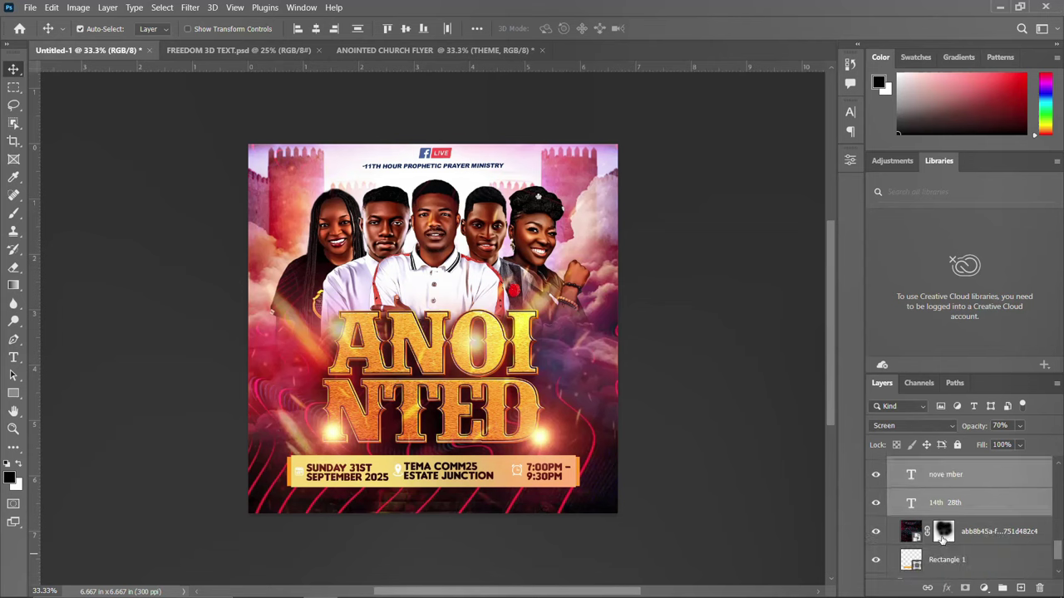
left_click(978, 532, "ctrl")
left_click(967, 559, "ctrl")
scroll(963, 556, "down", 2)
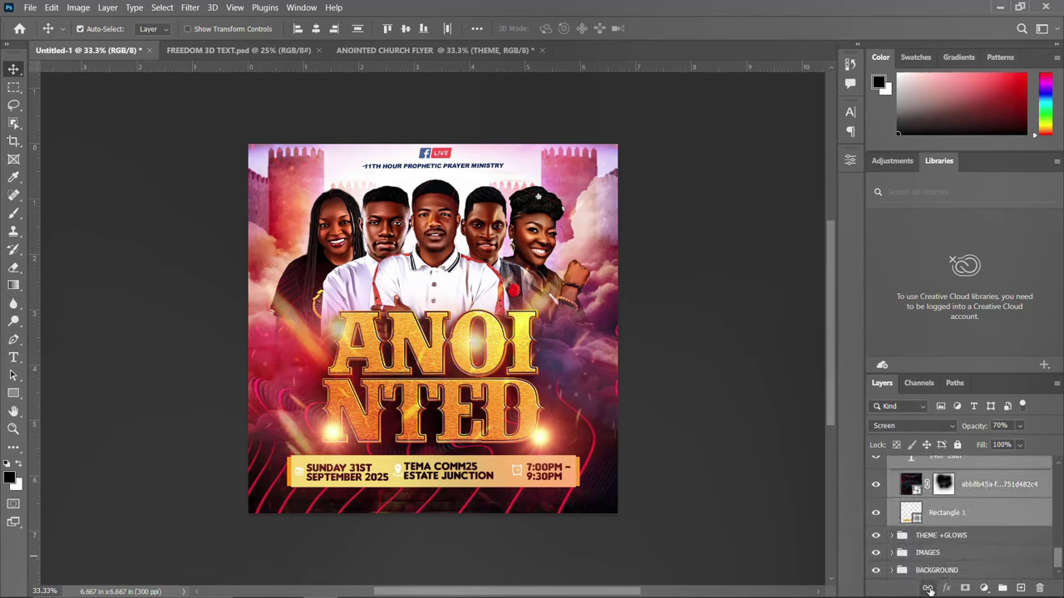
Step: Link the selected details bar and flare layers and drag them onto the ANOINTED CHURCH FLYER
left_click(928, 587)
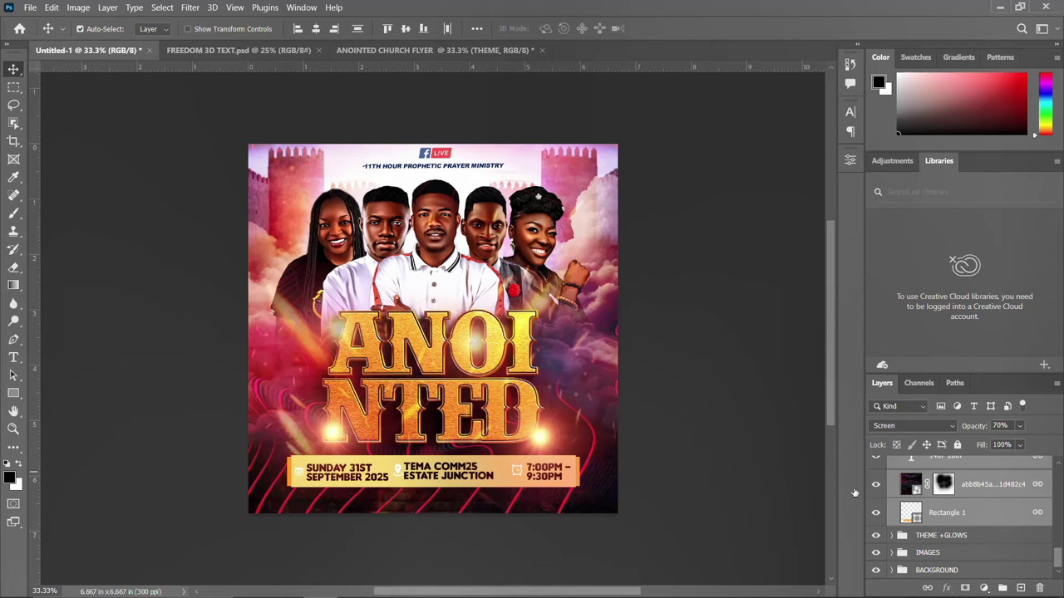
scroll(915, 486, "up", 10)
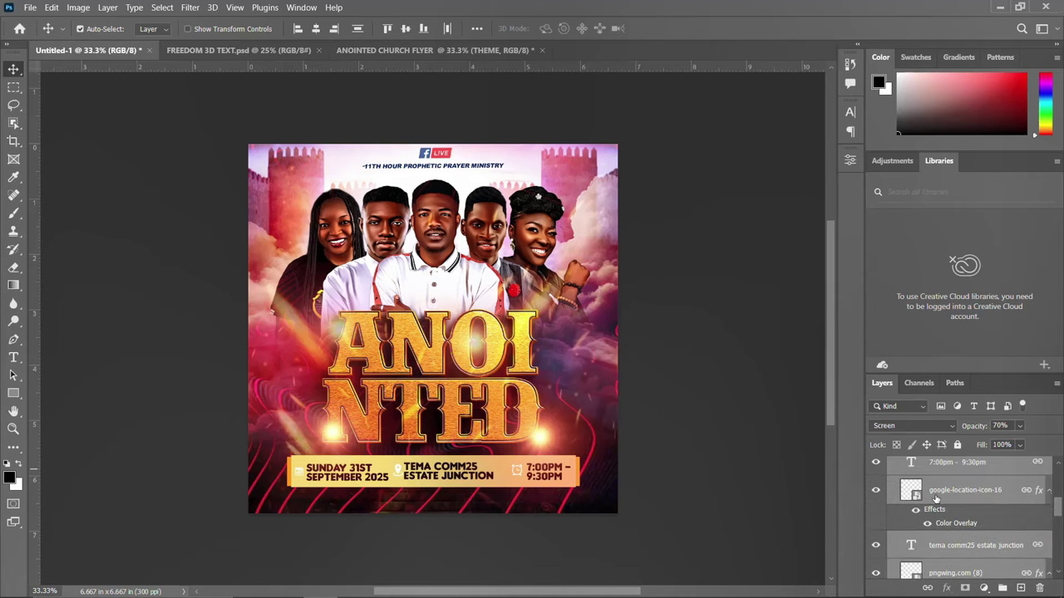
scroll(936, 497, "up", 2)
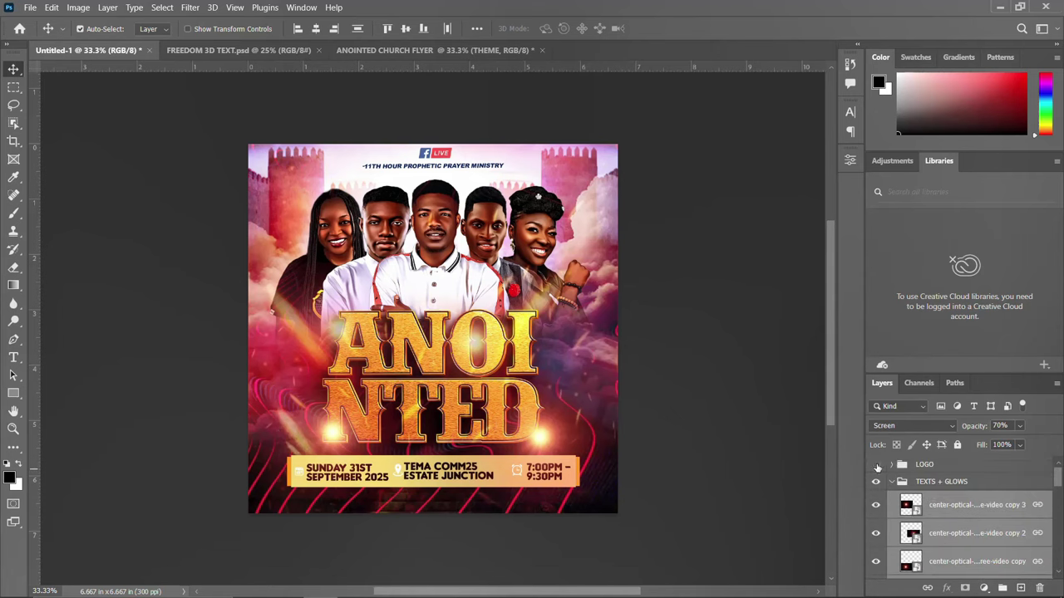
left_click(877, 468)
left_click_drag(486, 475, 453, 382)
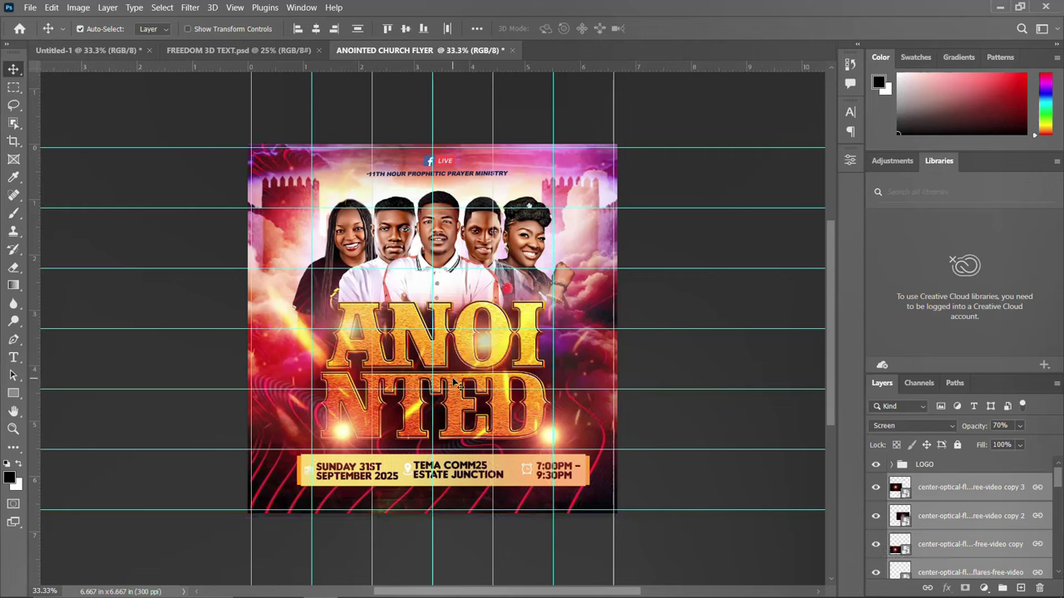
Step: Group the imported details bar and flare layers and name the group TEXTS
key("ctrl+g")
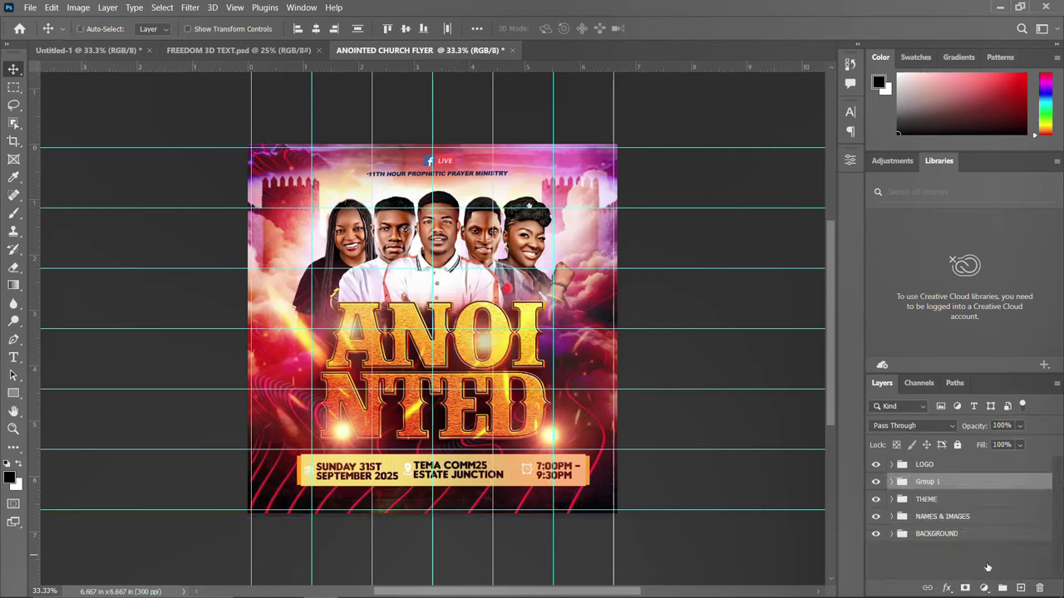
double_click(925, 489)
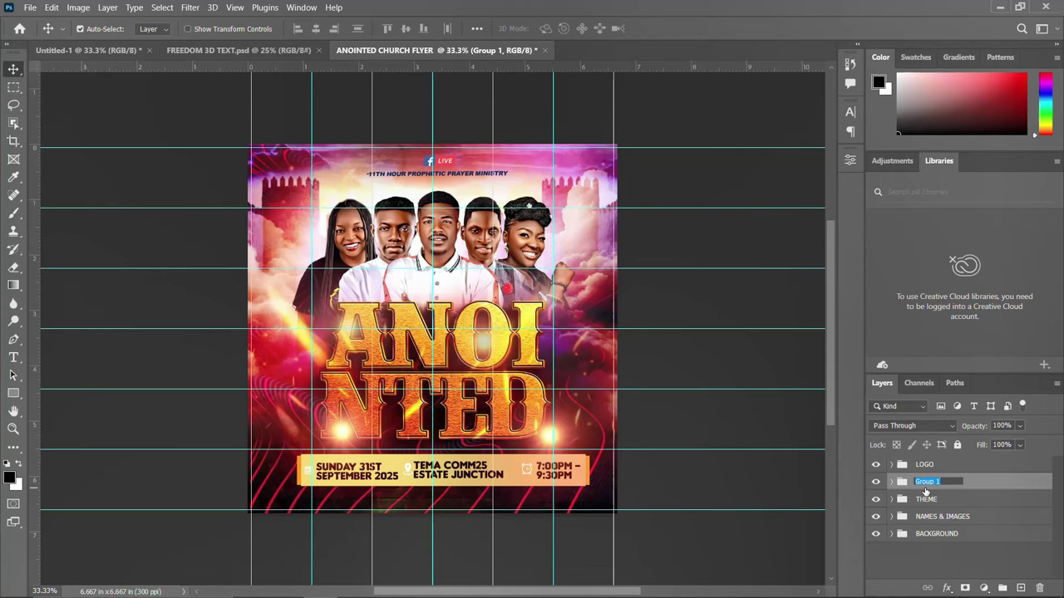
type("TEXTS")
key("Return")
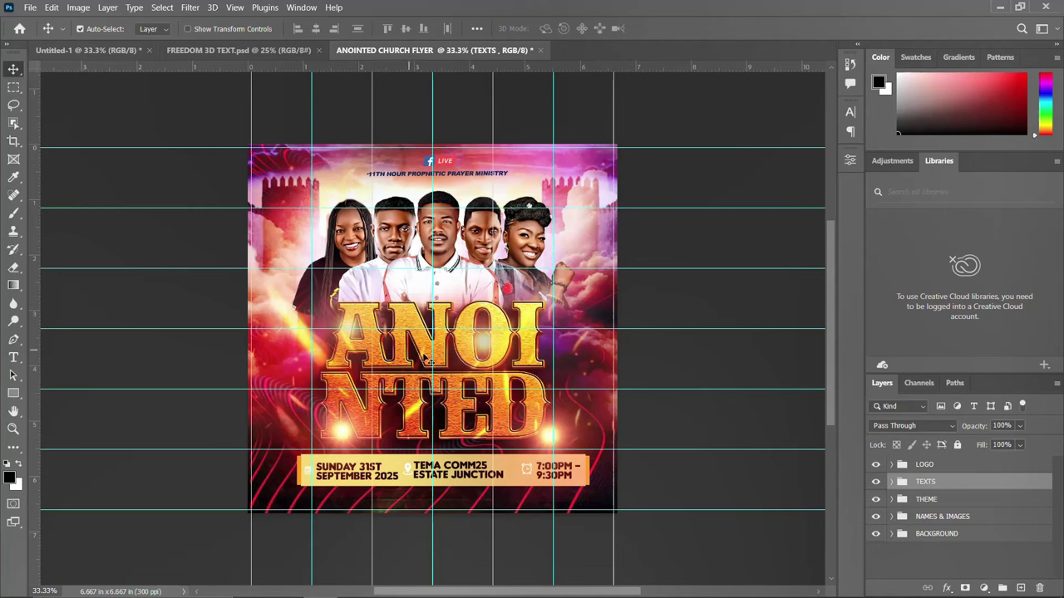
Step: Select the flare layer, check the character settings, then collapse the TEXTS group
left_click(475, 475)
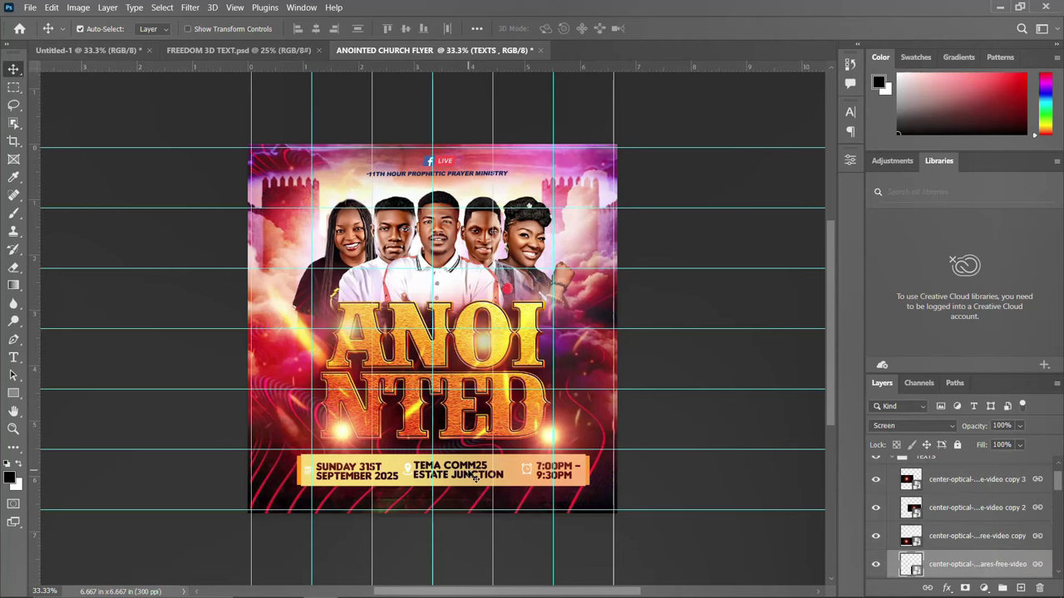
scroll(938, 520, "down", 1)
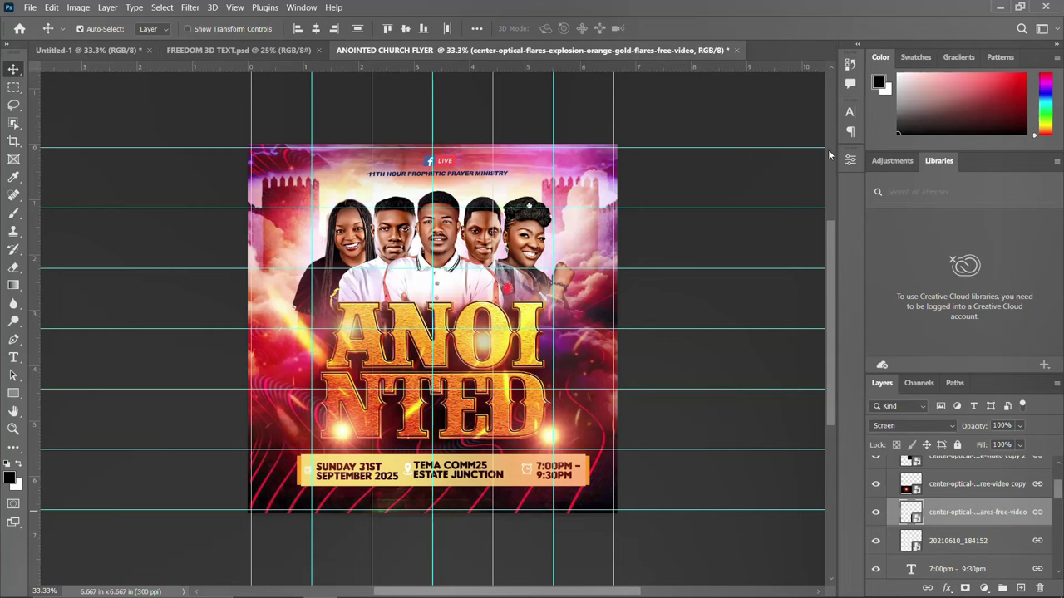
left_click(849, 112)
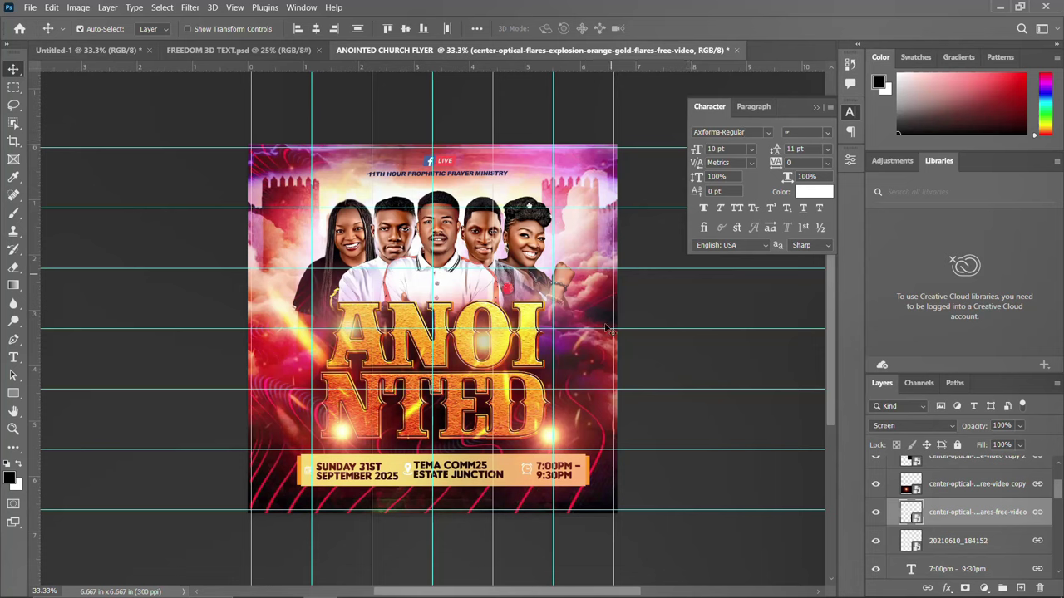
left_click(851, 113)
scroll(916, 513, "up", 3)
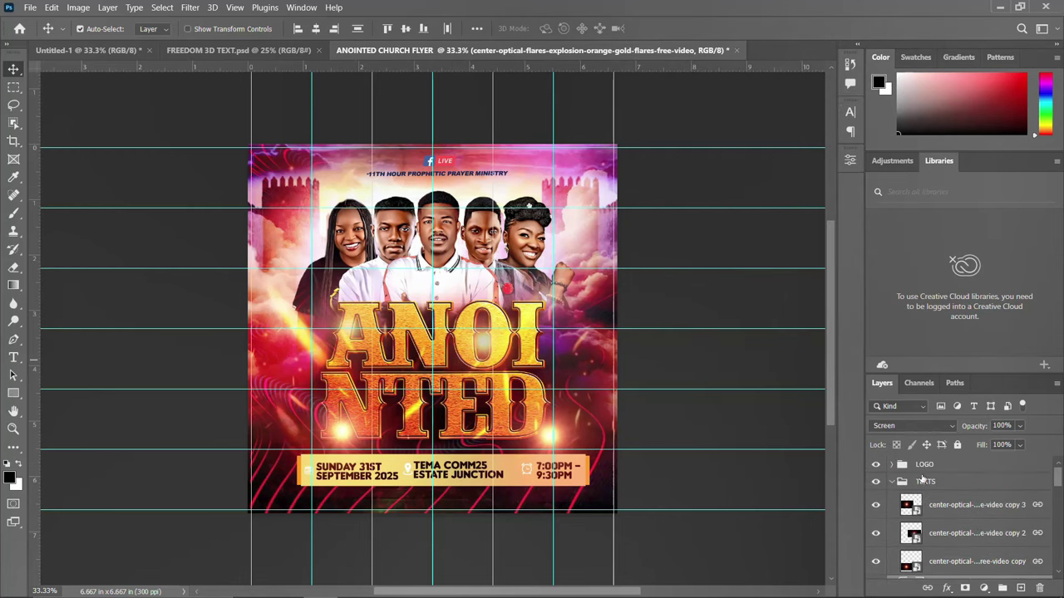
left_click(892, 482)
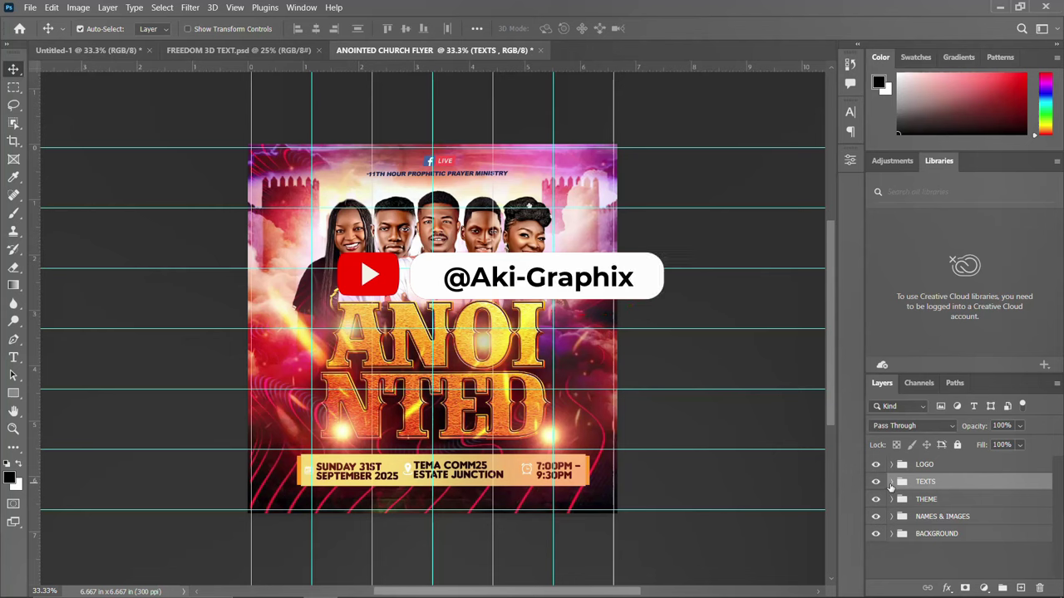